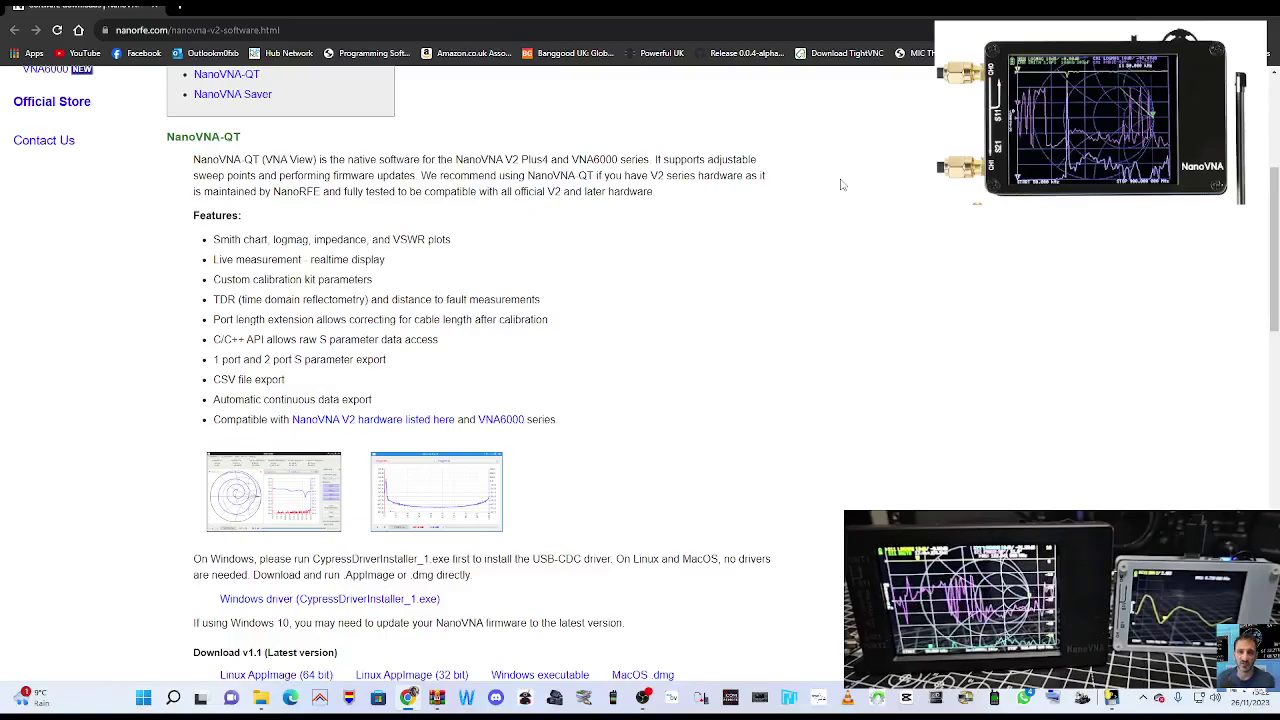
Scroll through the nanorfe.com software page, reading the NanoVNA-QT and NanoVNA Saver sections.
scroll(924, 247, "up", 2)
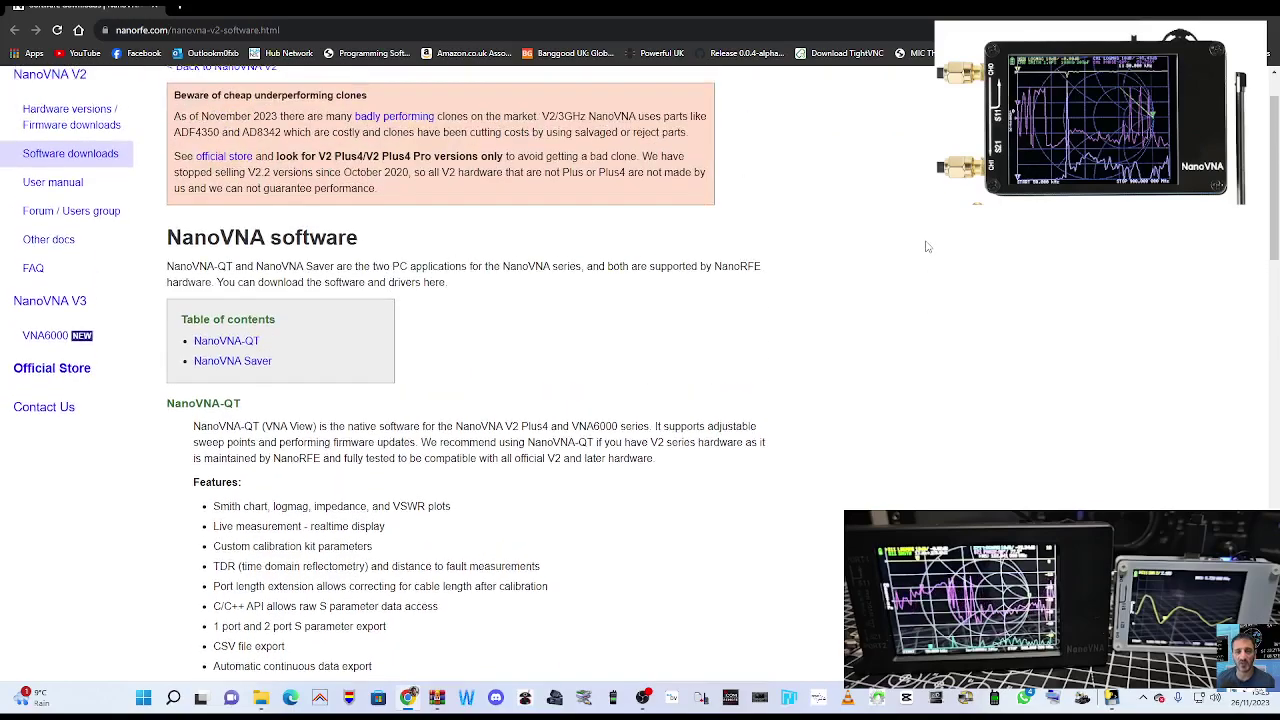
scroll(929, 250, "down", 2)
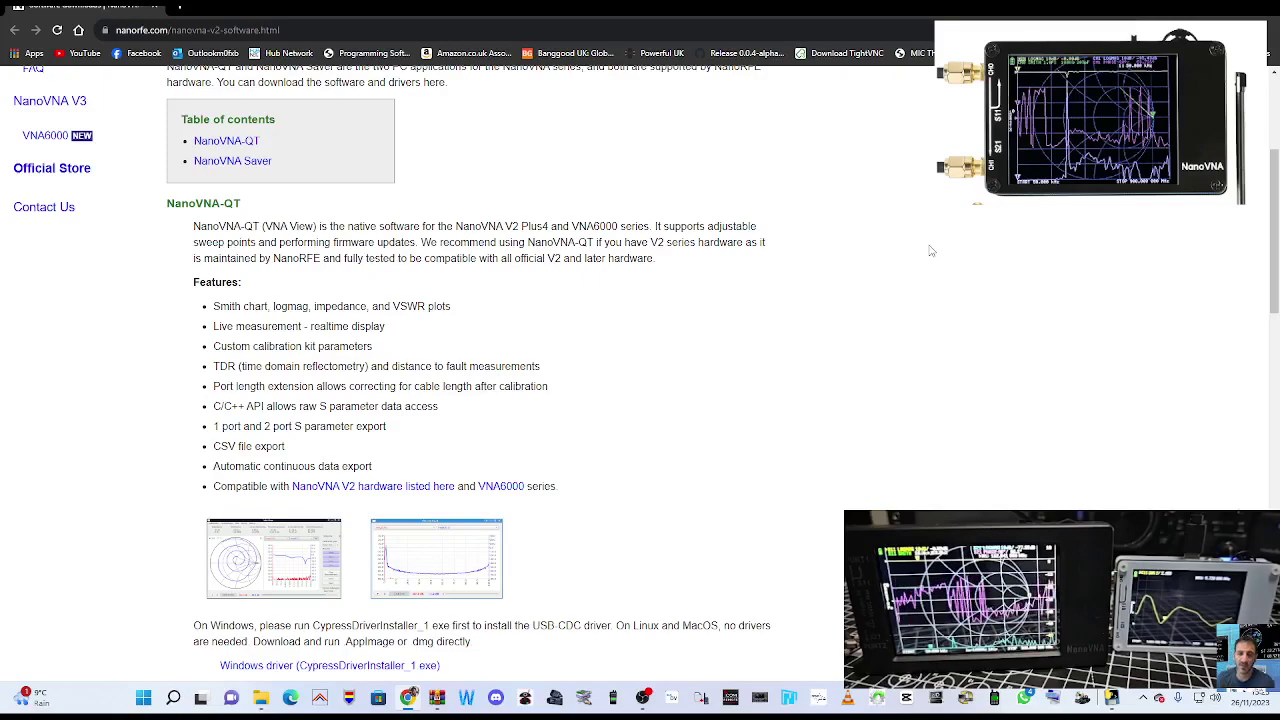
scroll(930, 255, "down", 10)
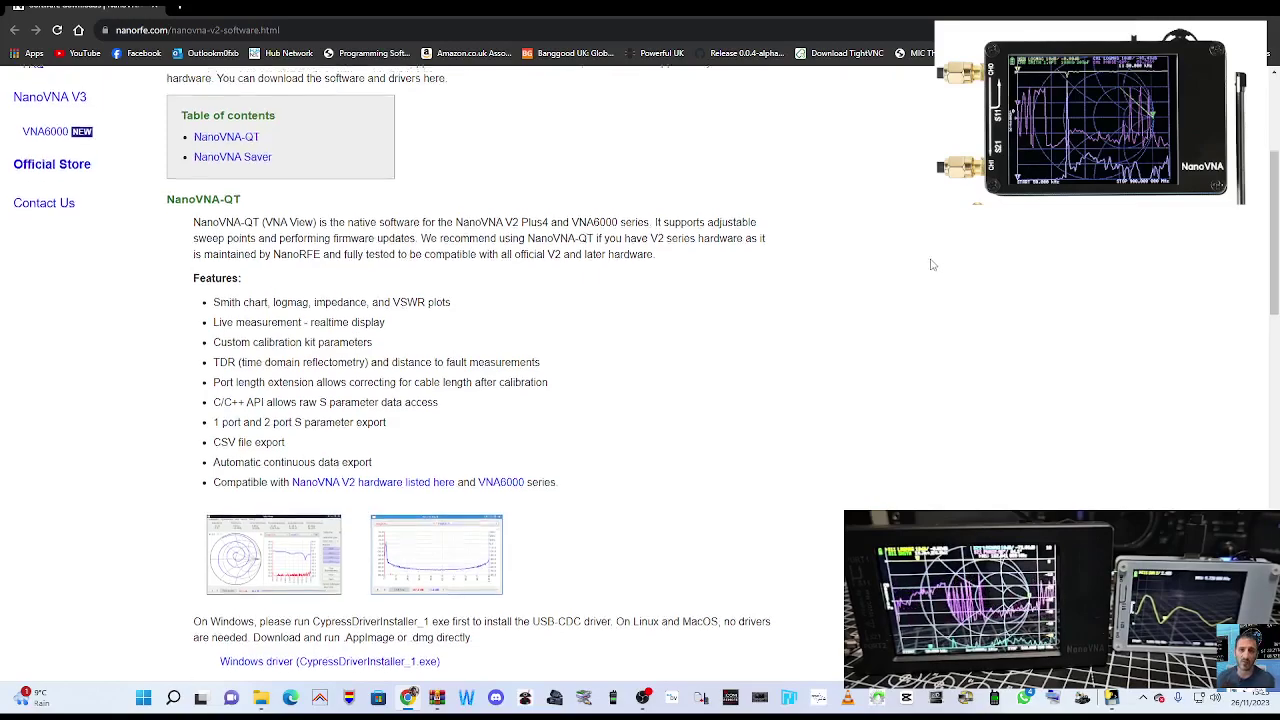
scroll(943, 300, "down", 4)
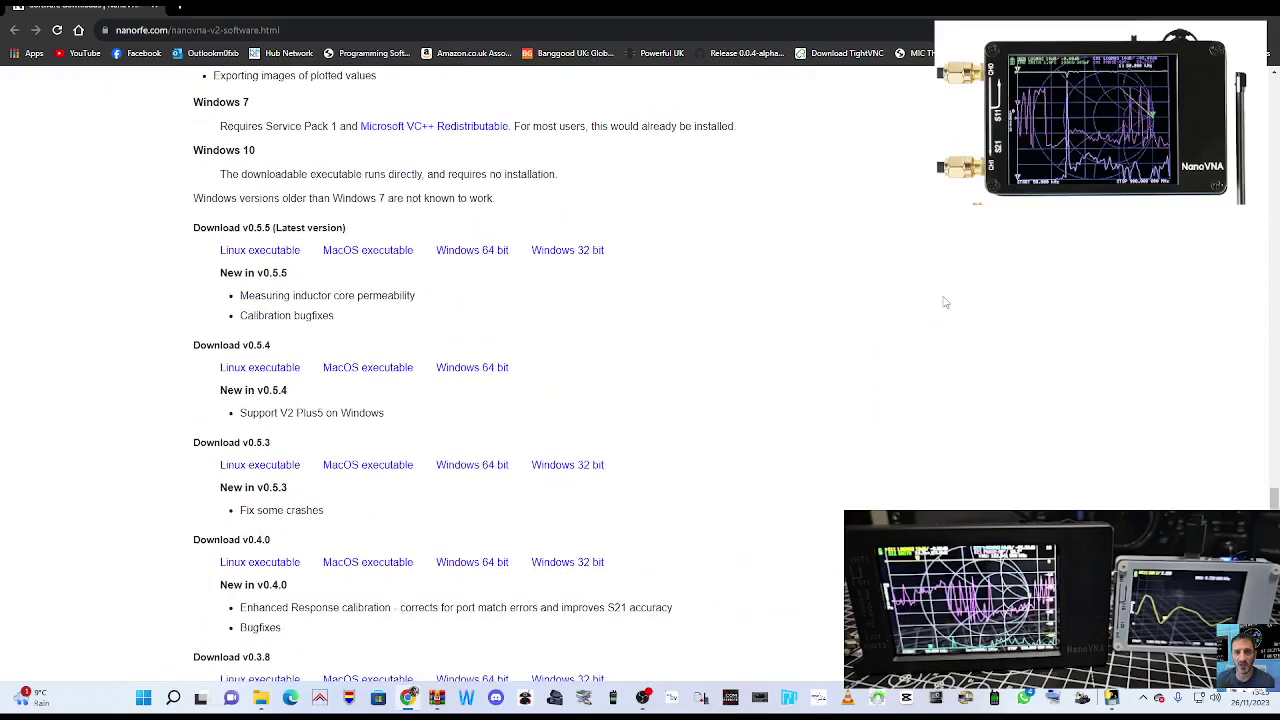
scroll(943, 300, "up", 15)
scroll(945, 302, "up", 3)
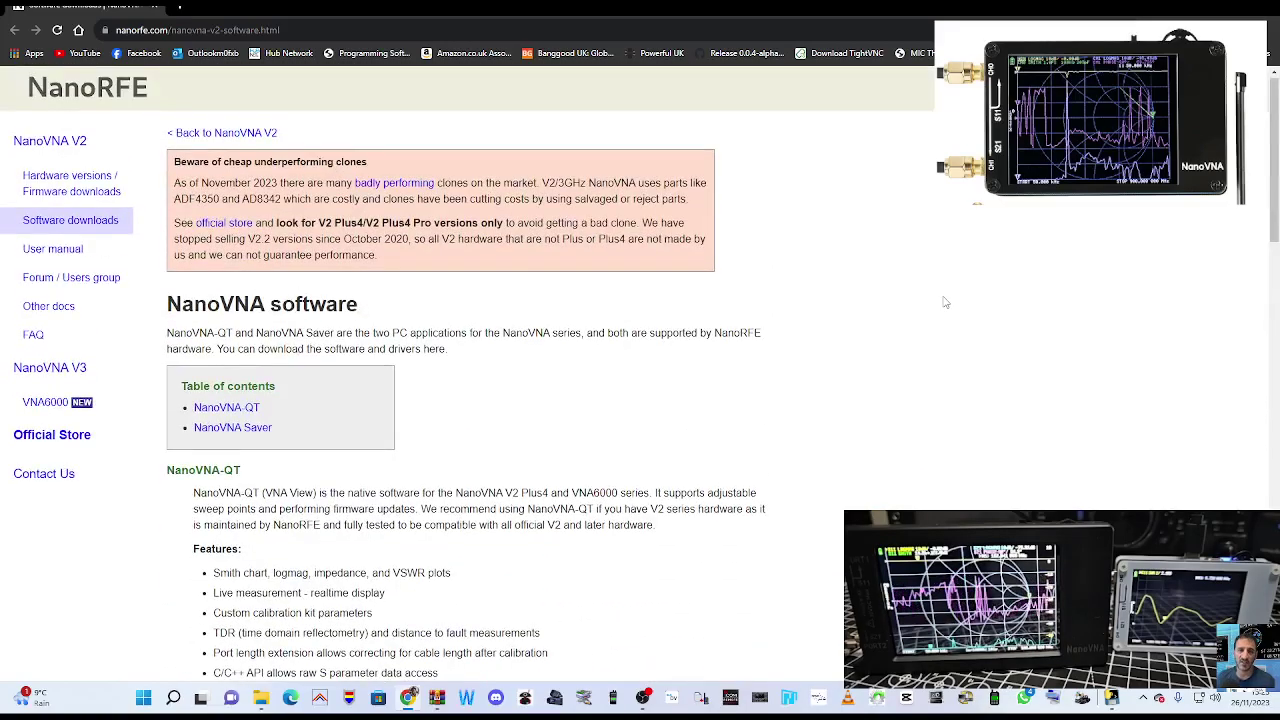
scroll(945, 302, "down", 7)
scroll(945, 302, "up", 2)
scroll(945, 302, "up", 1)
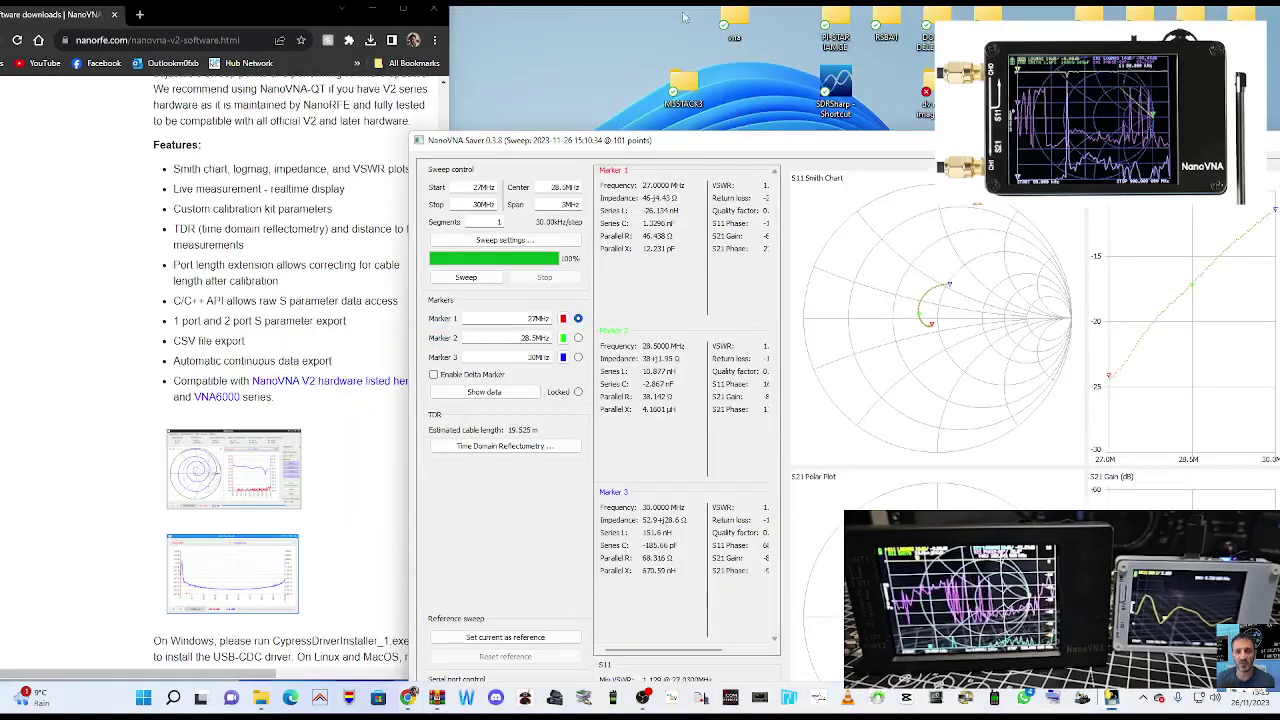
Launch VNA View from the vna folder, connect to COM15, and dismiss the 'No error' exception.
double_click(735, 24)
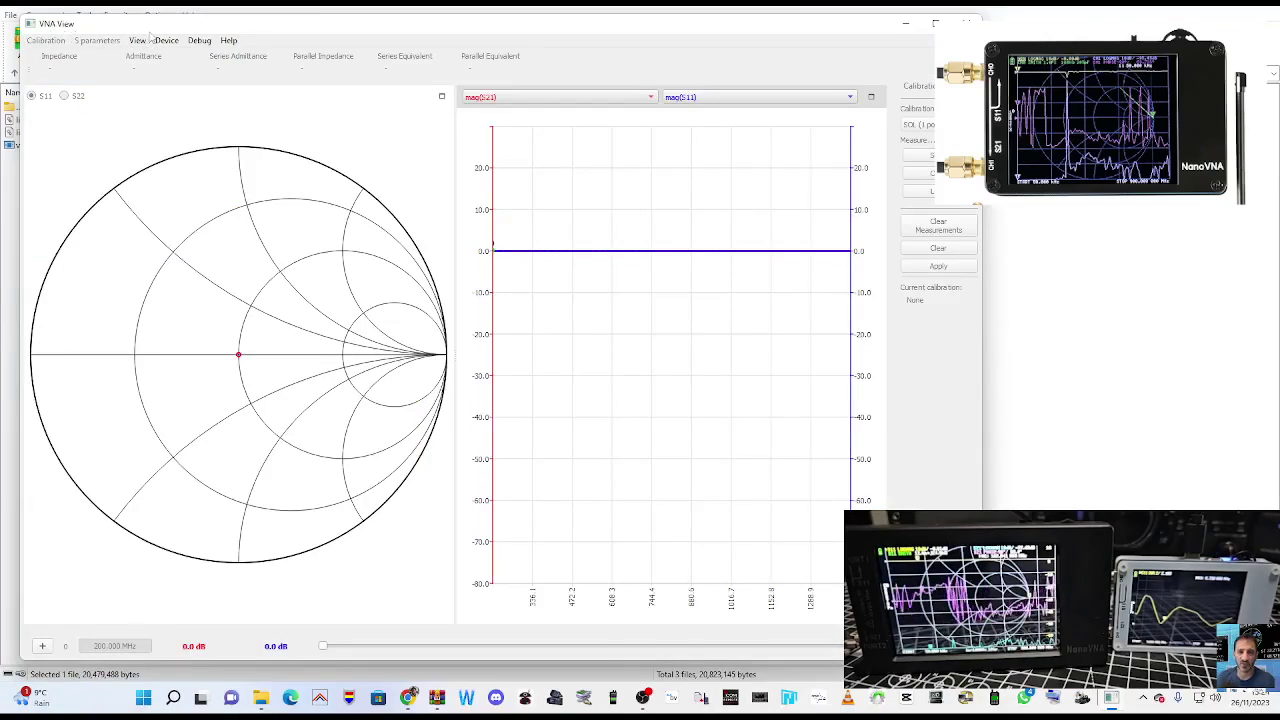
left_click(165, 41)
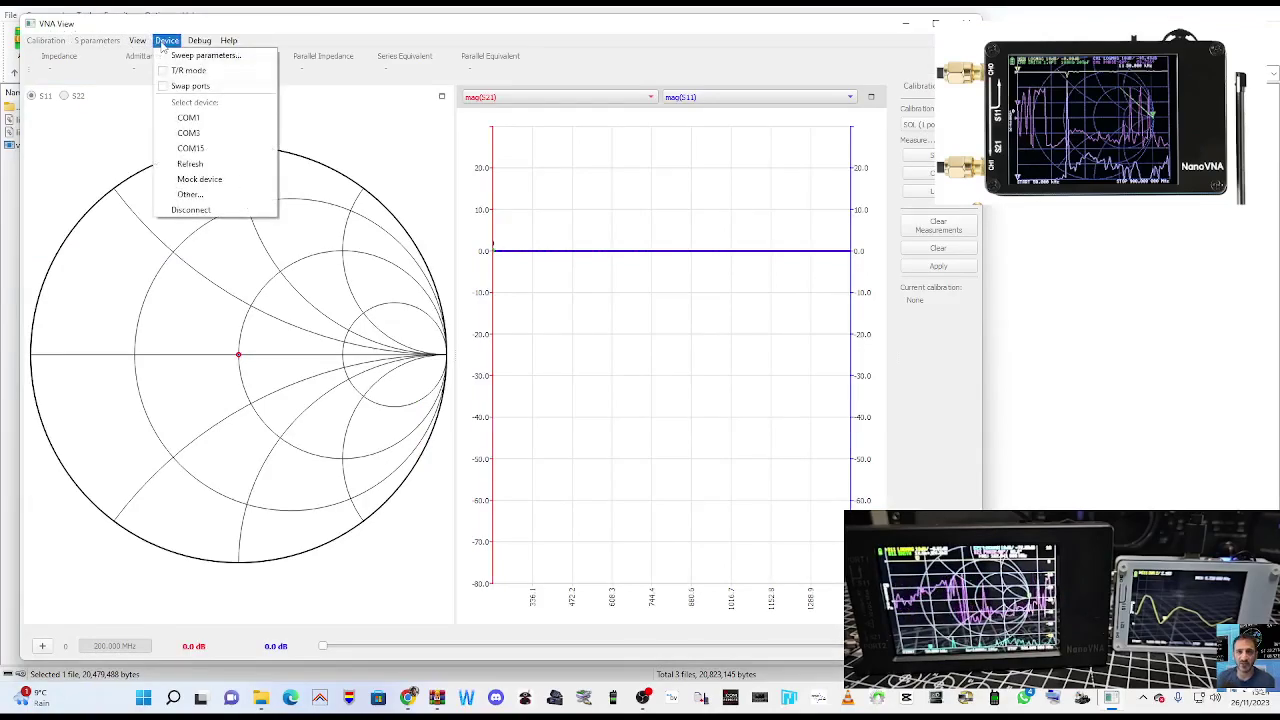
left_click(190, 148)
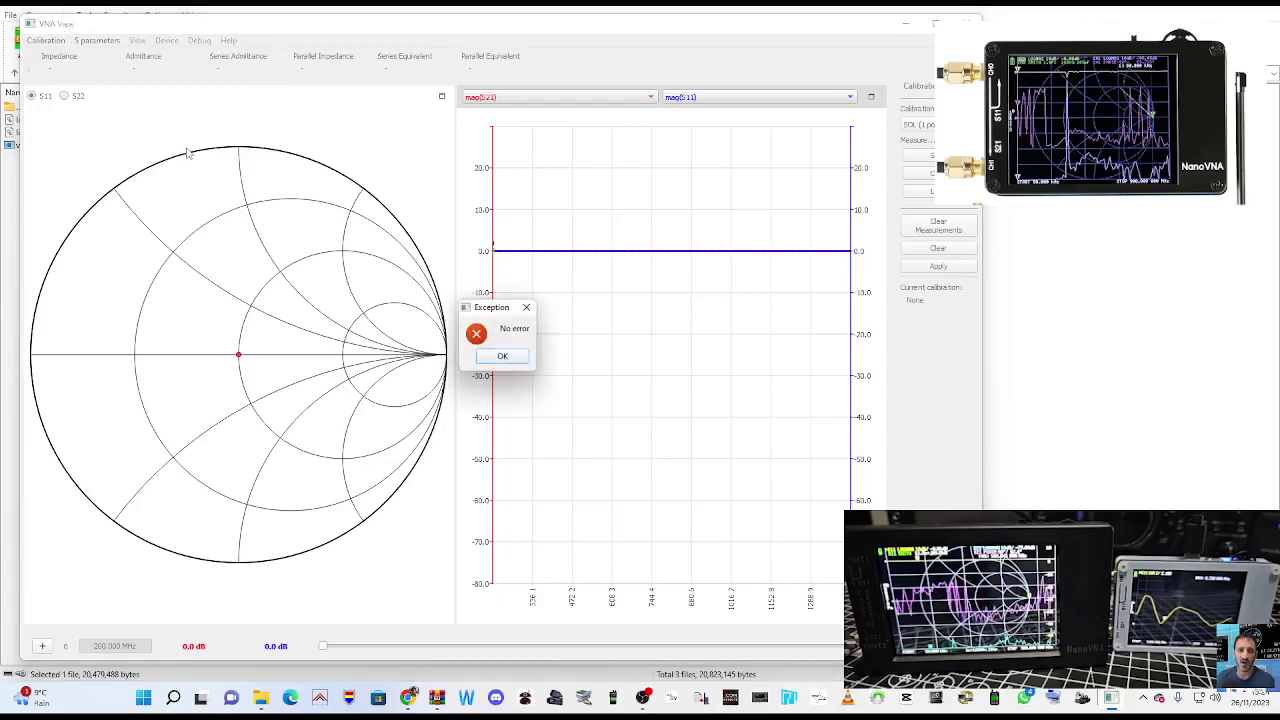
left_click(527, 308)
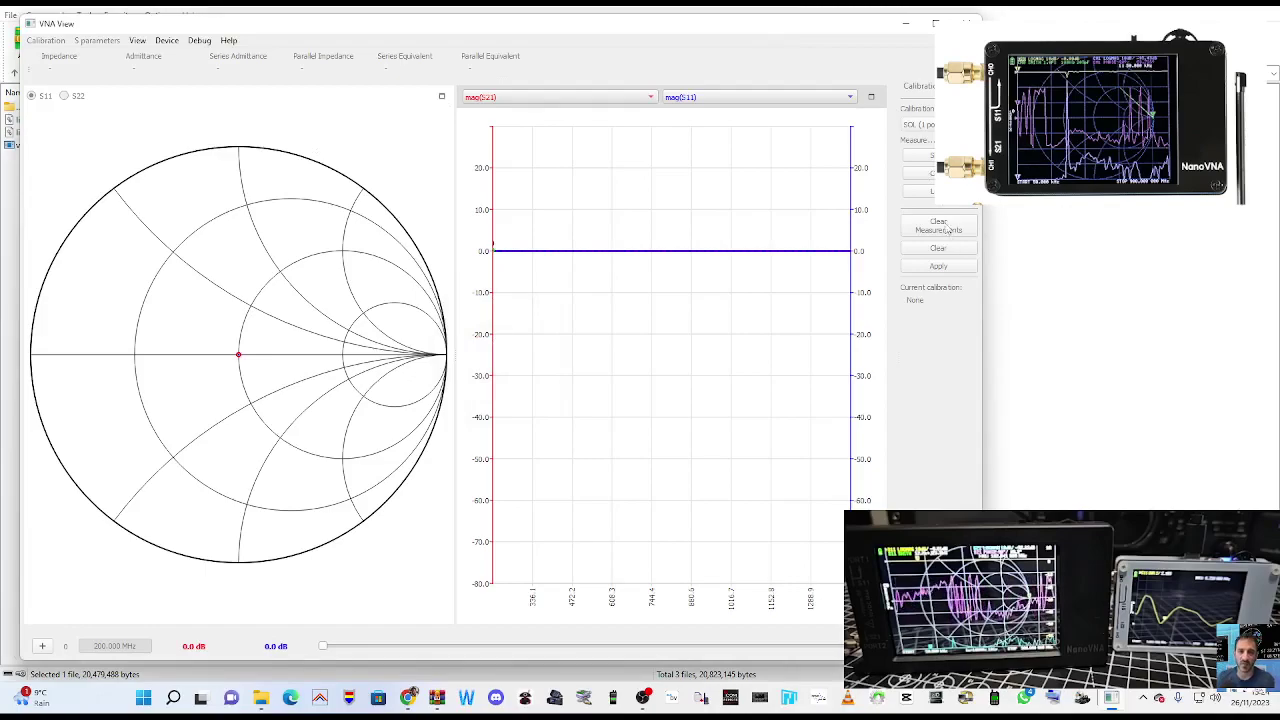
Close VNA View, minimise WinRAR, and scroll Chrome to the NanoVNA Saver v0.5.5–v0.3.8 downloads.
left_click(904, 29)
left_click(1201, 9)
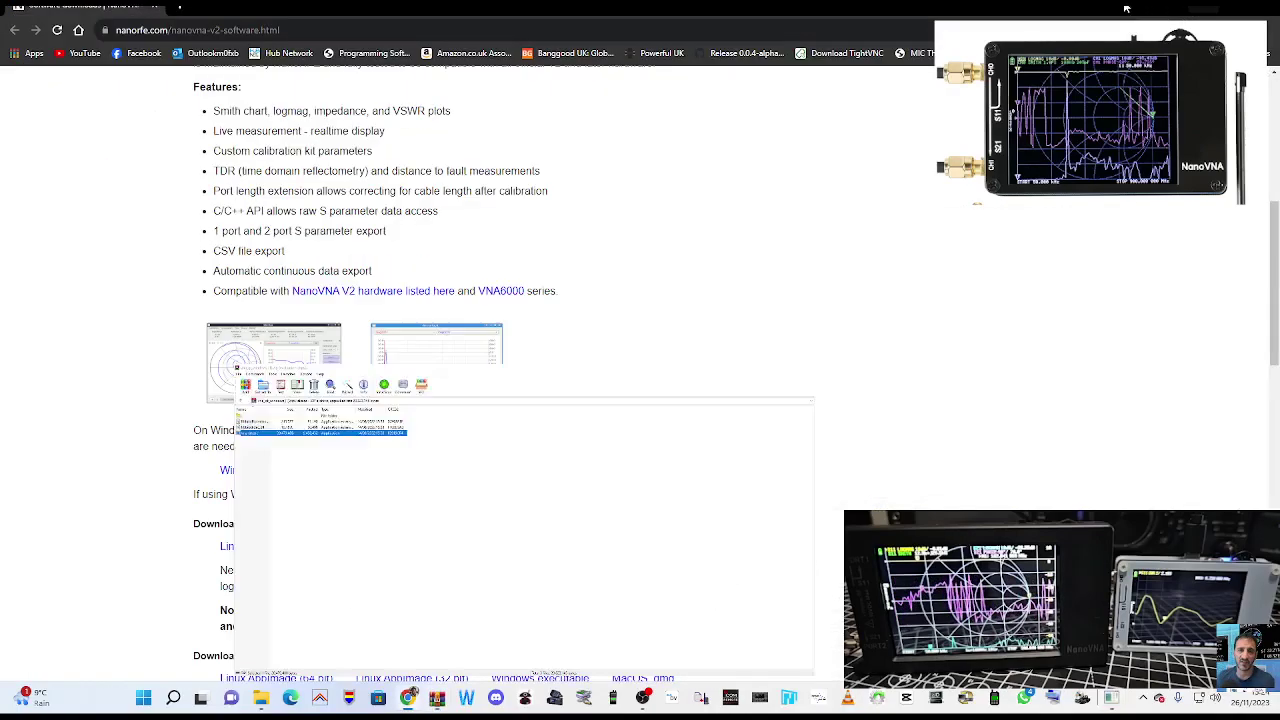
scroll(768, 246, "down", 5)
scroll(651, 371, "down", 10)
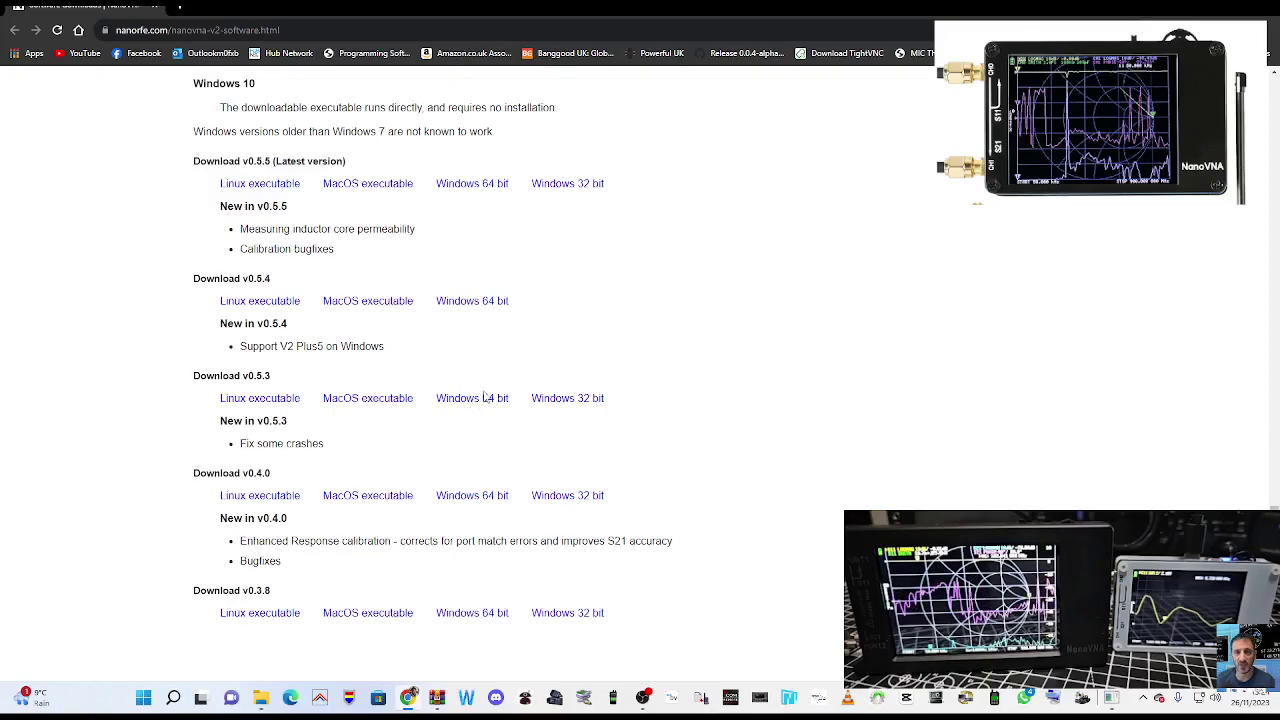
scroll(486, 390, "up", 2)
scroll(597, 375, "up", 4)
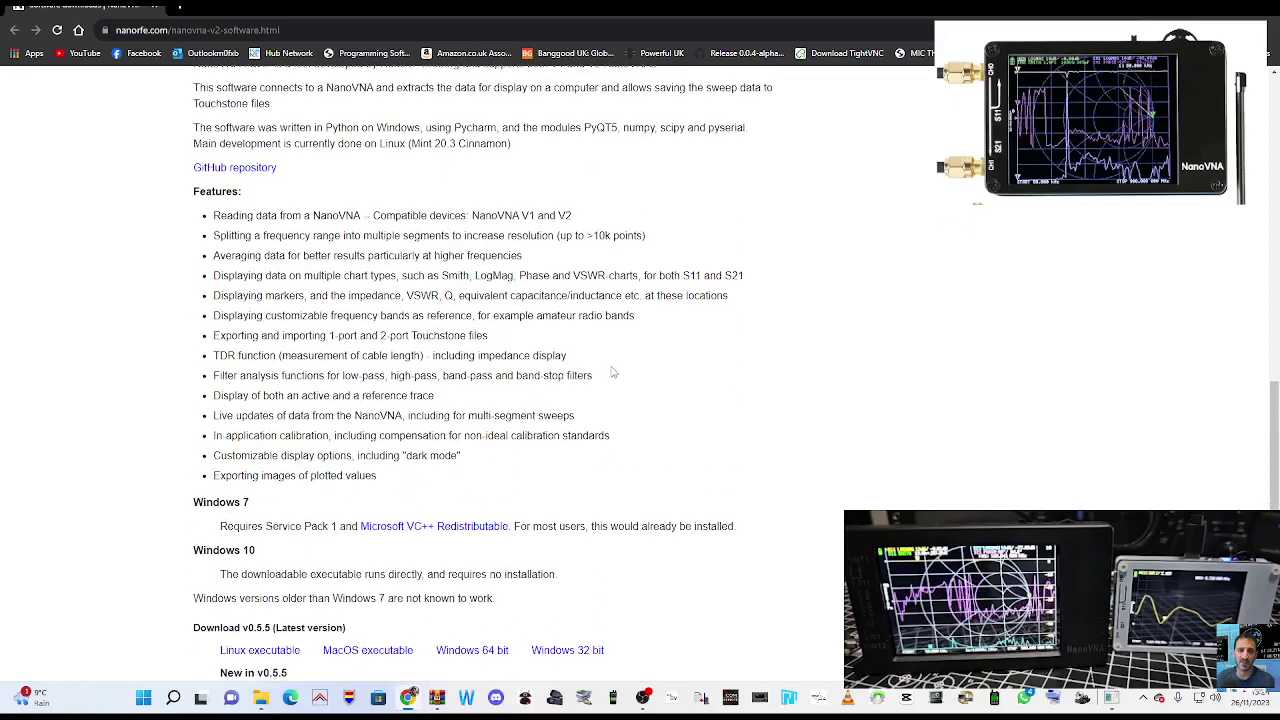
scroll(611, 371, "down", 5)
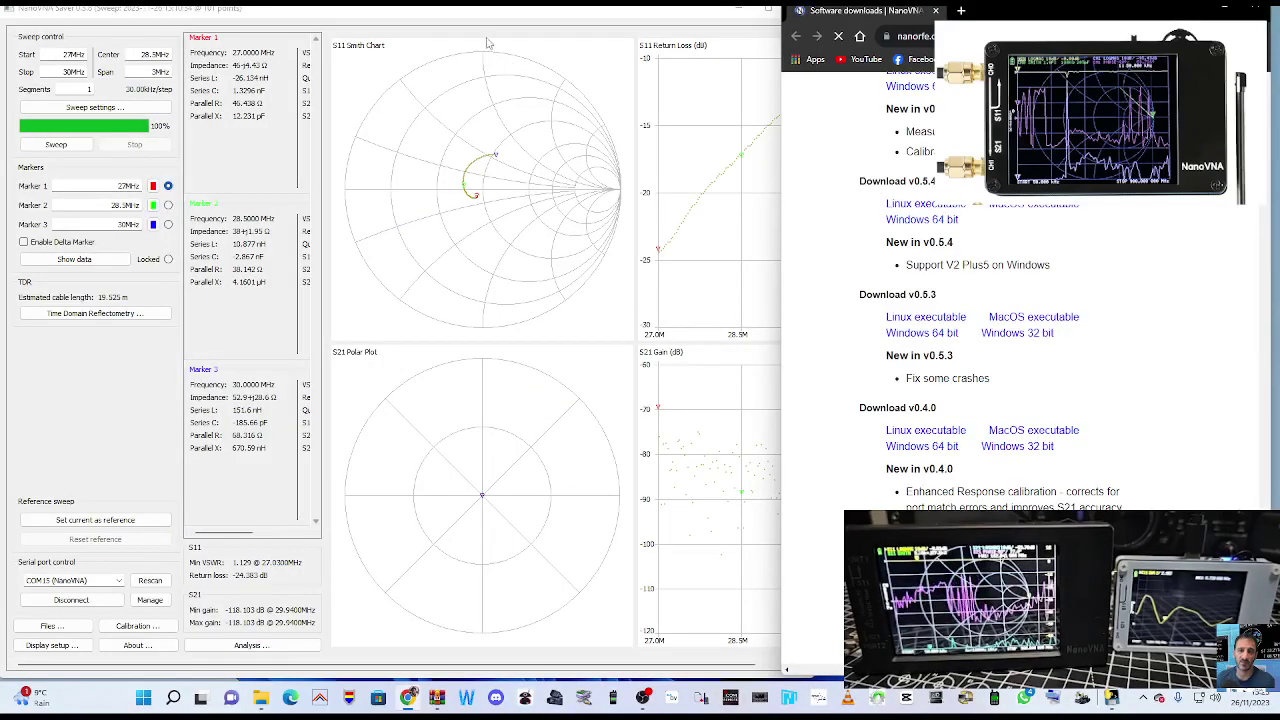
Disconnect NanoVNA Saver from COM15, check the serial port list, and bring up the Start menu's system tools.
left_click(700, 20)
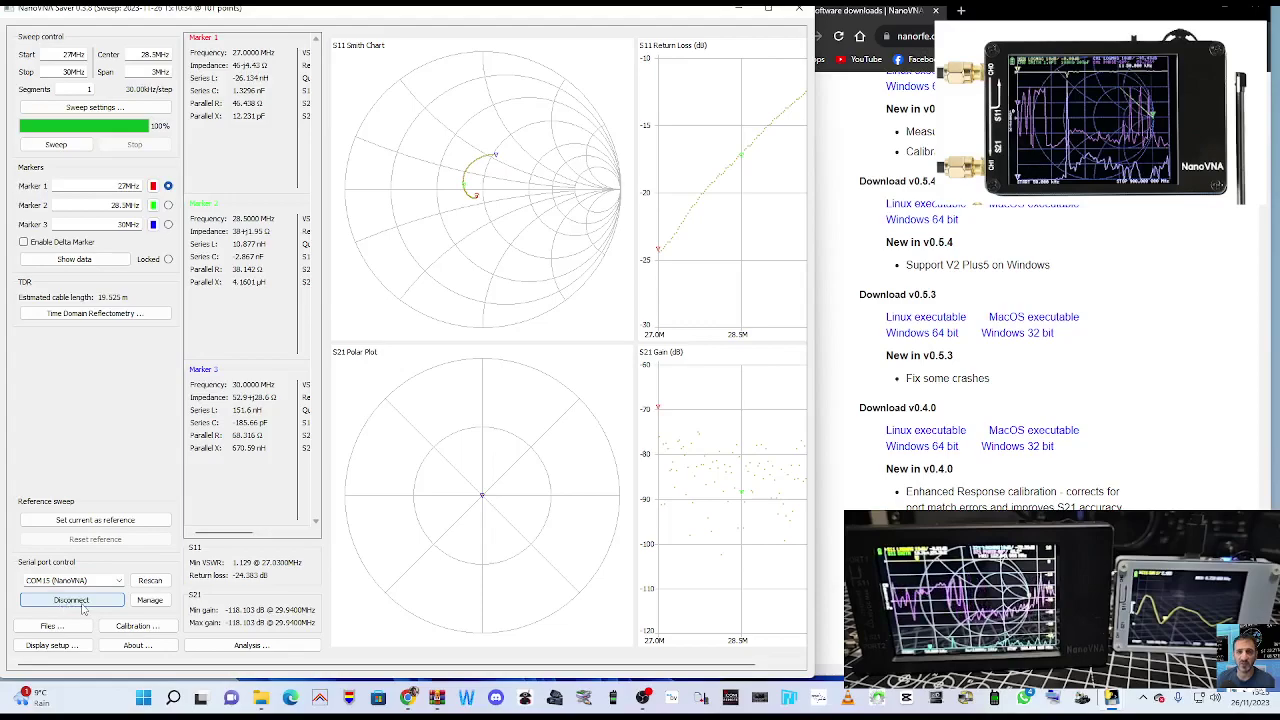
left_click(87, 605)
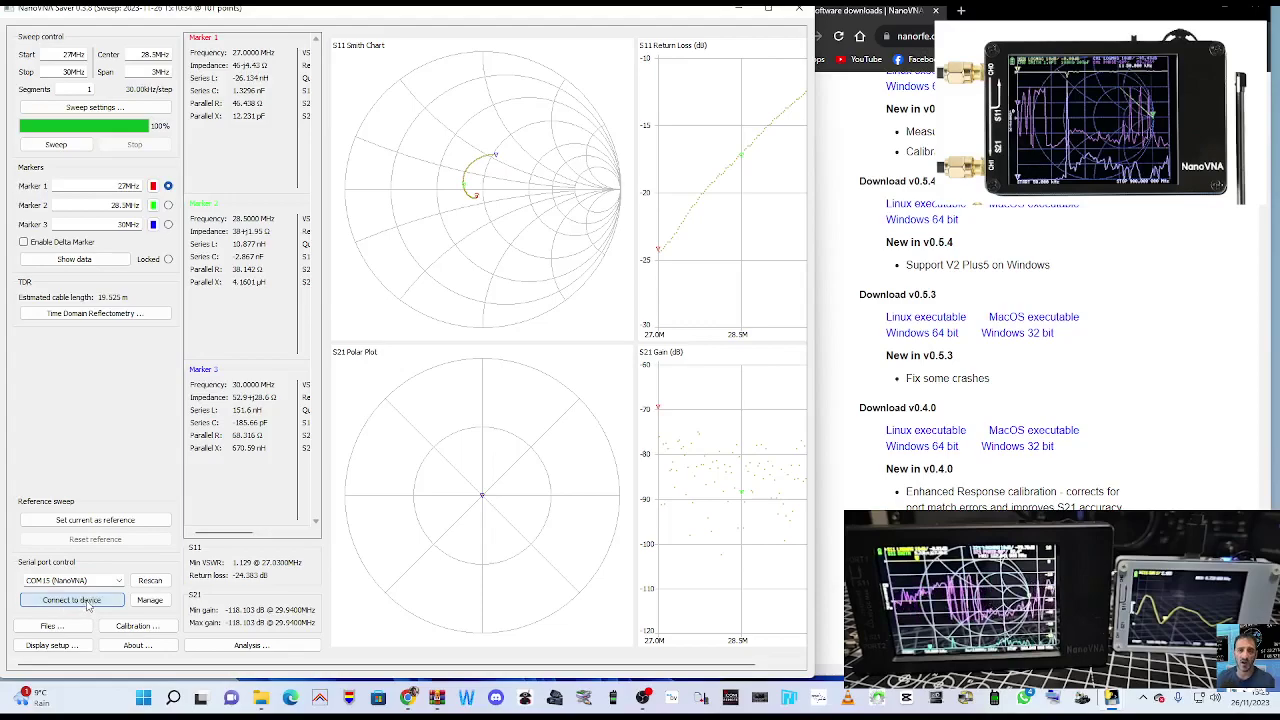
left_click(119, 581)
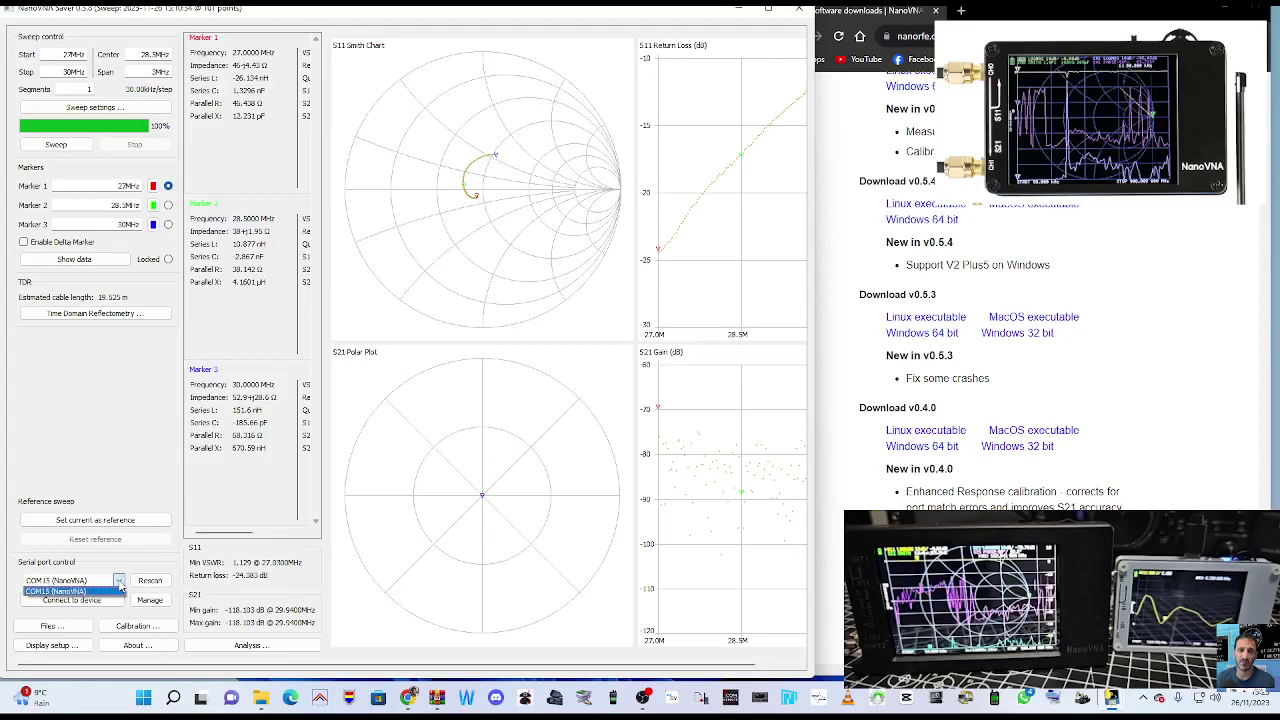
right_click(260, 703)
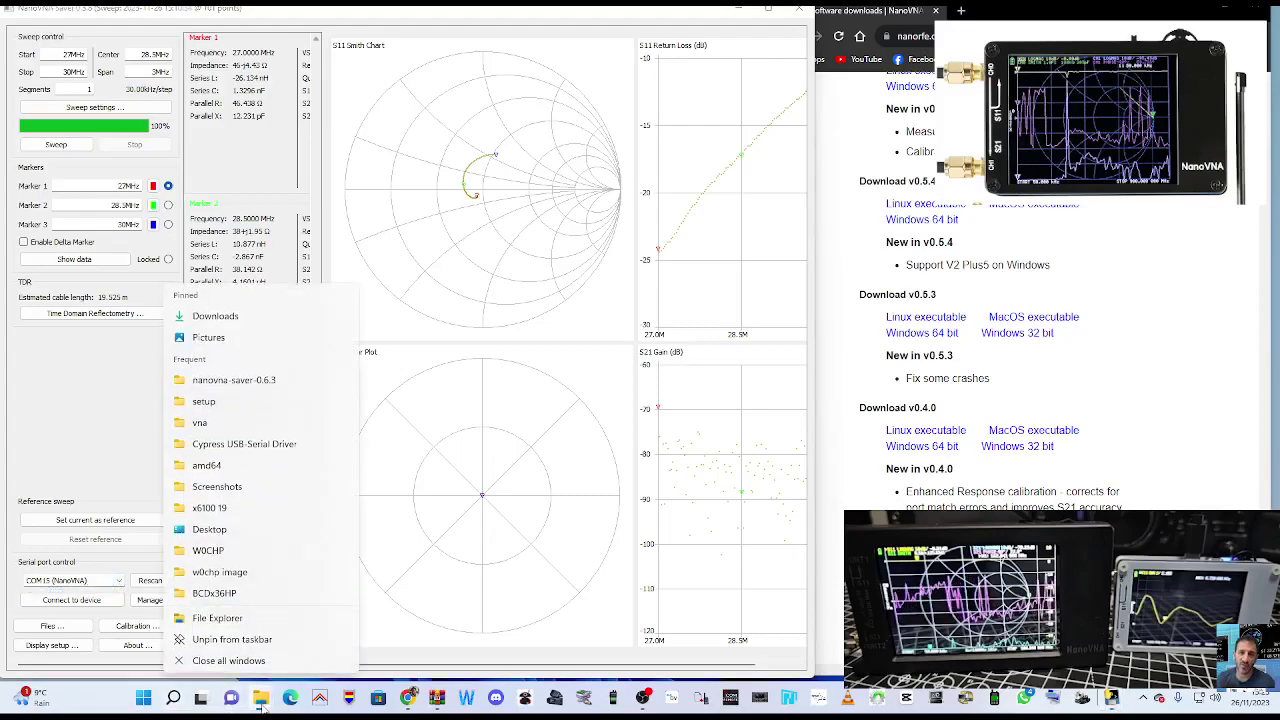
right_click(143, 698)
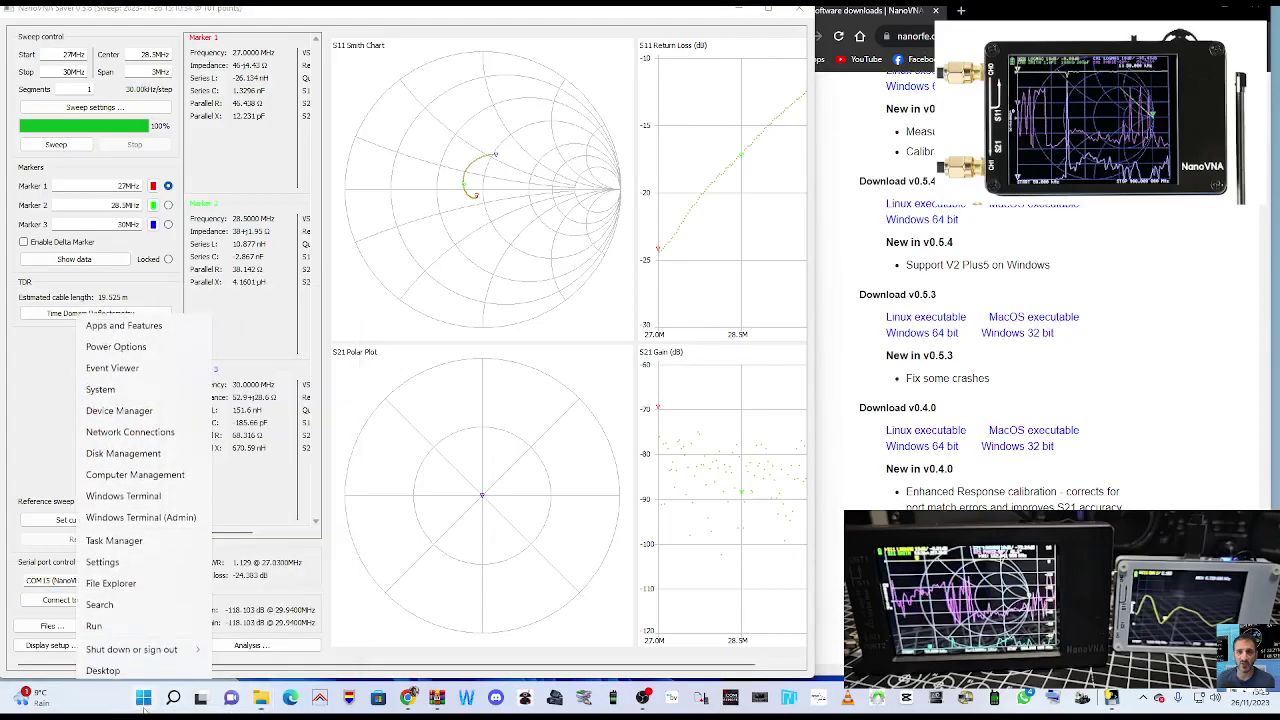
Open Device Manager, expand Network adapters, then close it.
left_click(141, 408)
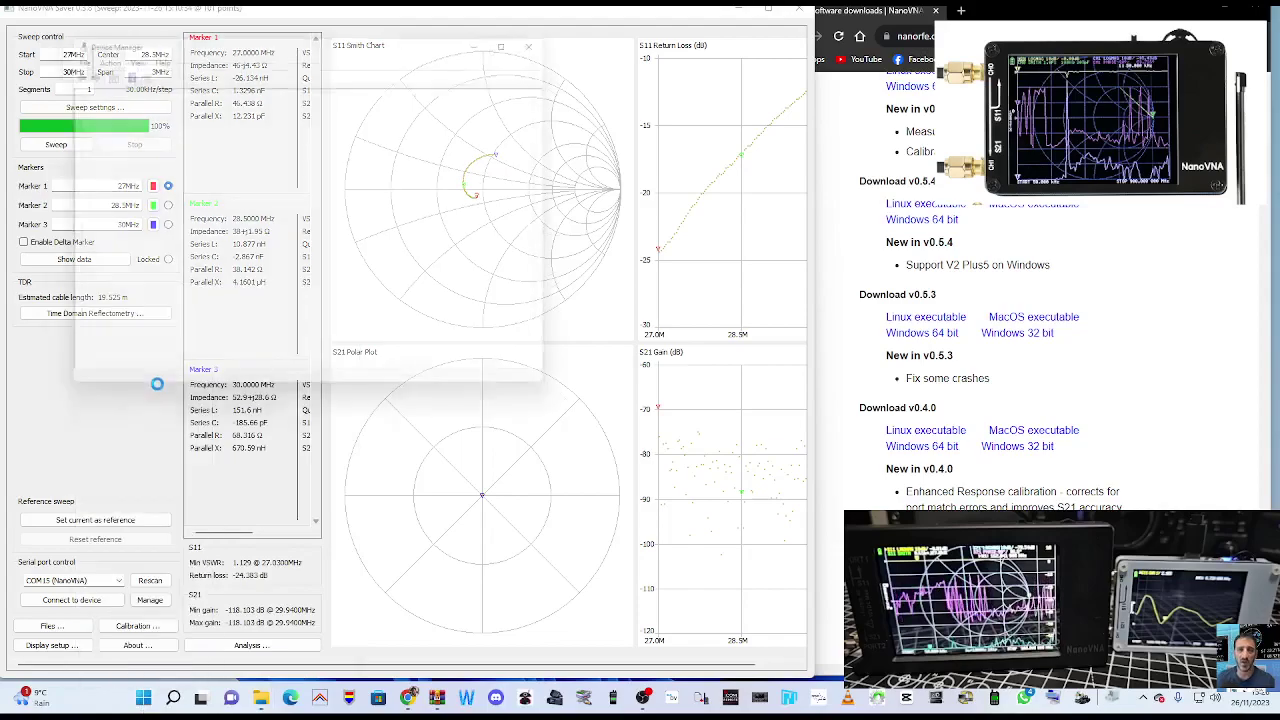
double_click(113, 216)
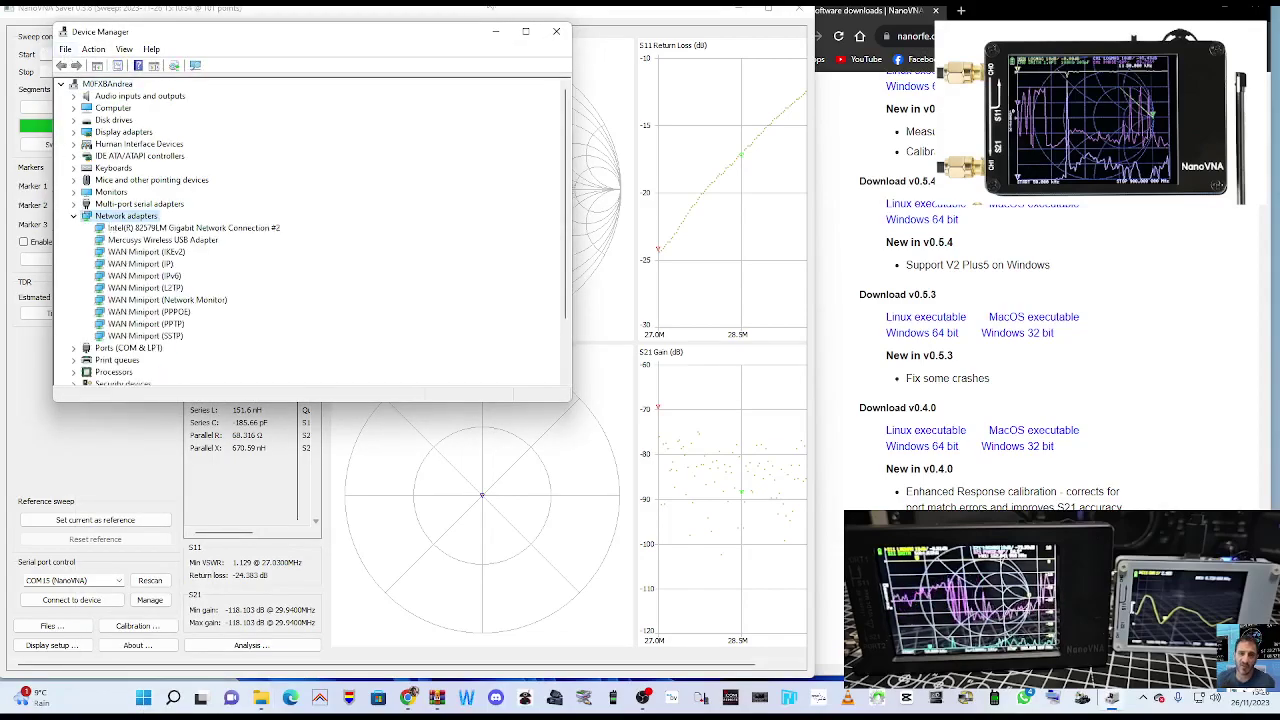
left_click(556, 31)
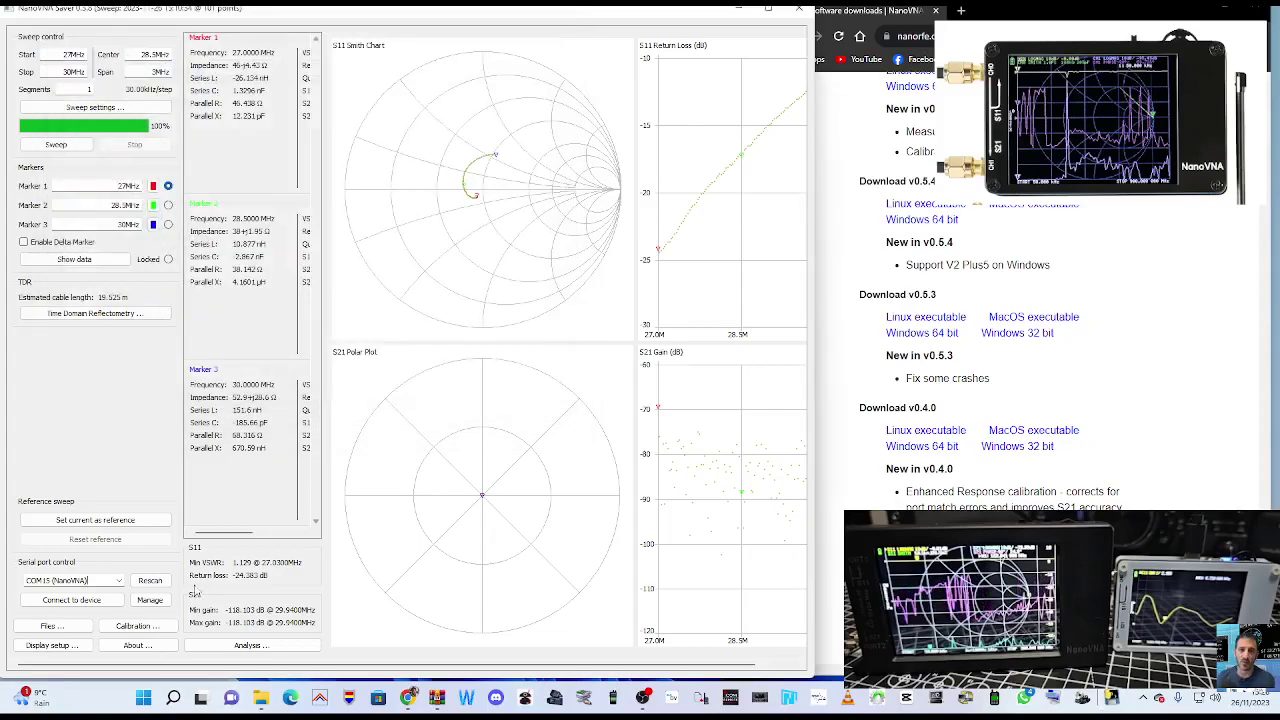
Reopen Device Manager, expand Ports (COM & LPT) to find the NanoVNA on COM15, then minimise it.
right_click(146, 705)
left_click(150, 412)
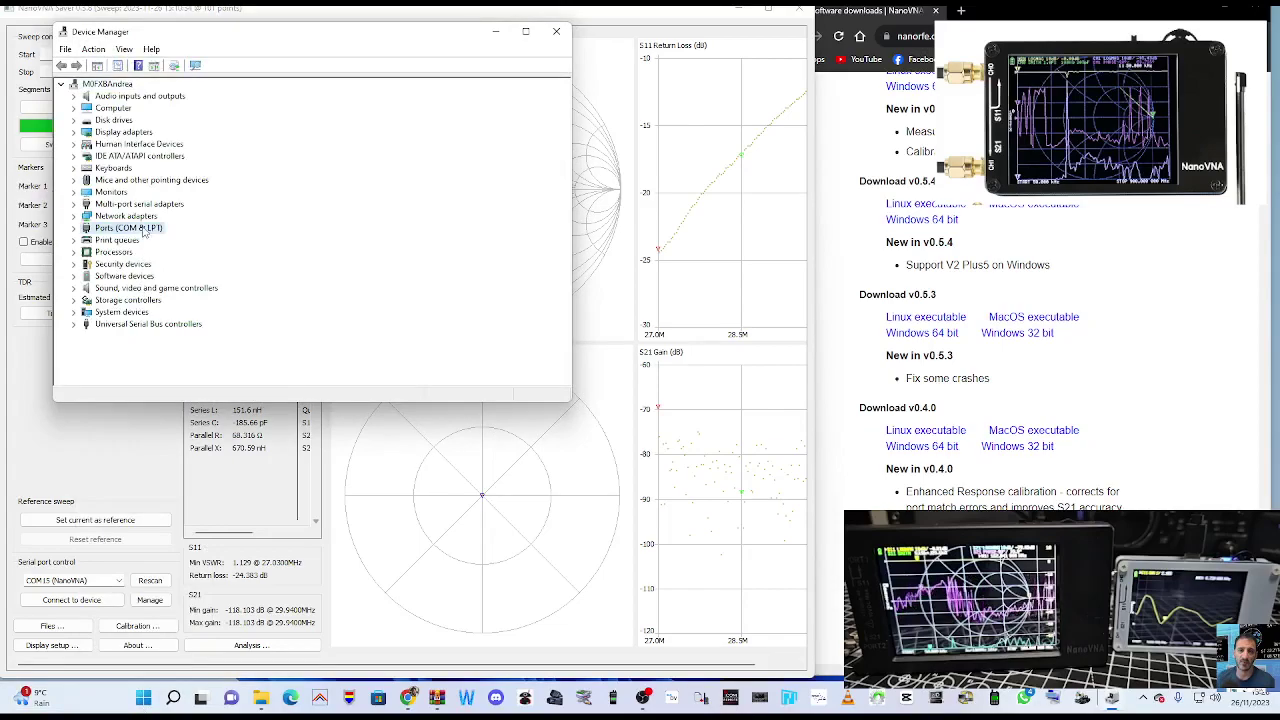
double_click(145, 229)
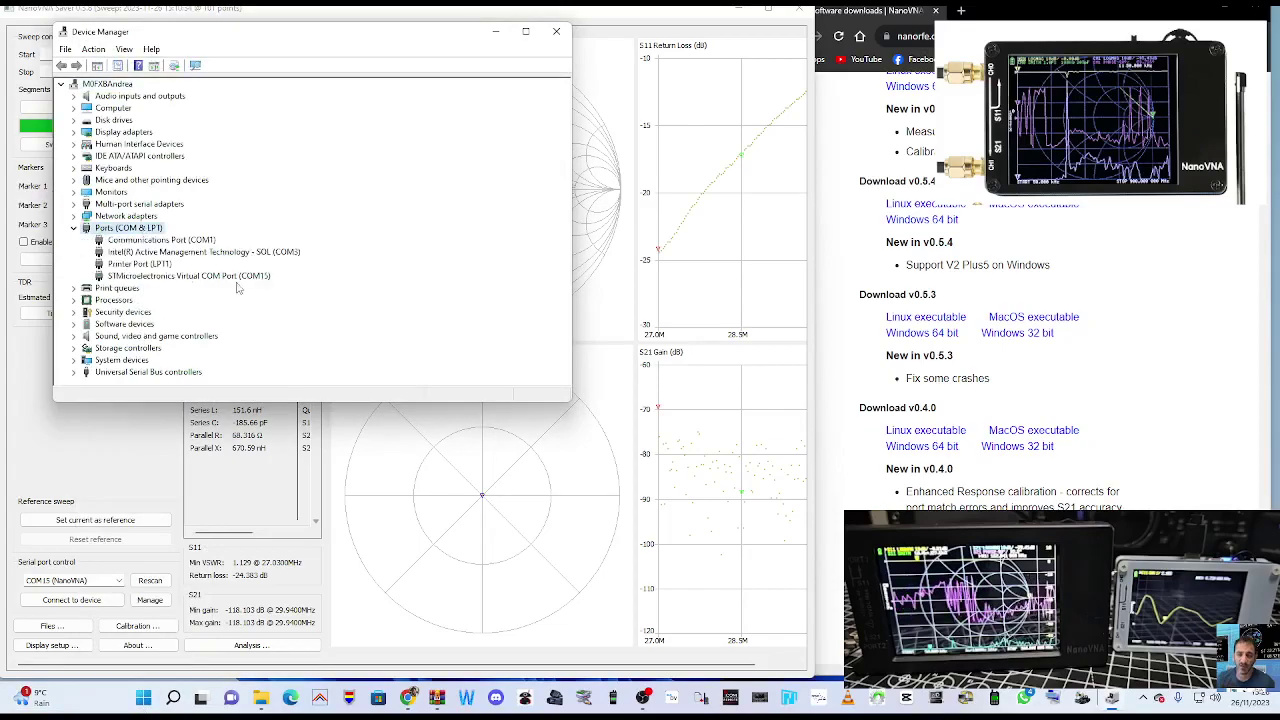
left_click(494, 33)
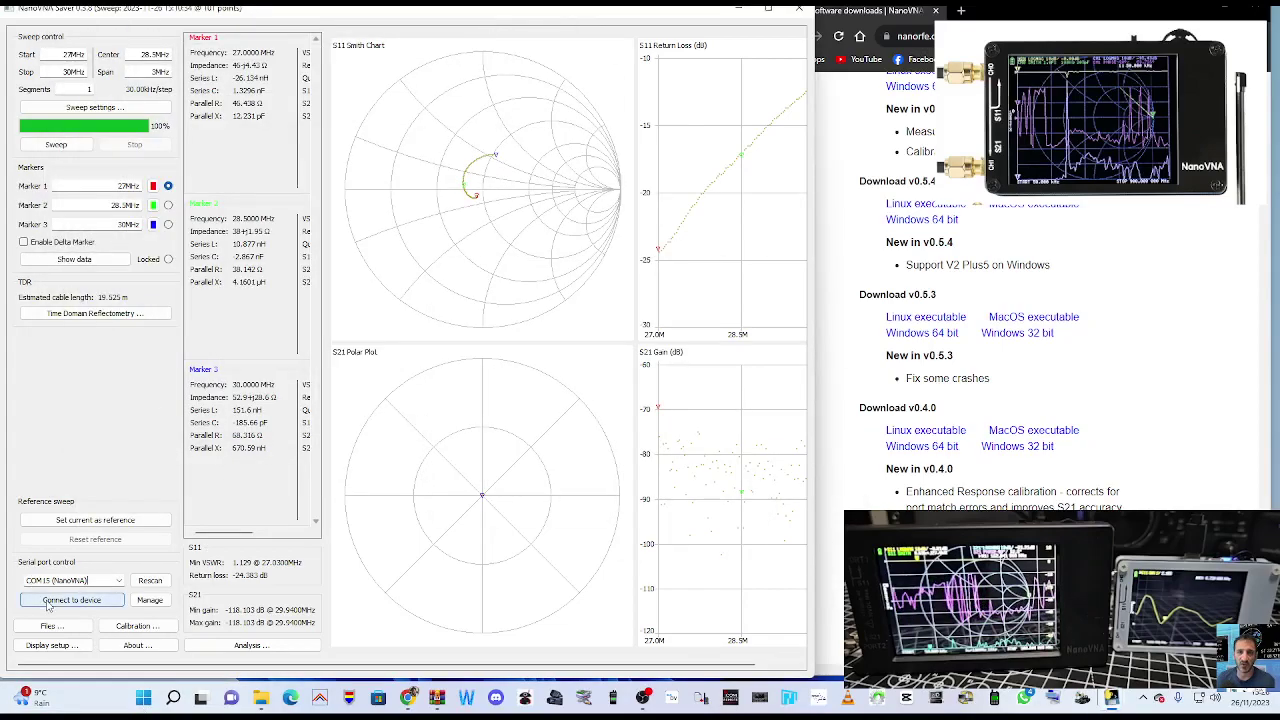
Reconnect to the NanoVNA on COM15, then open and close the Display settings dialog.
left_click(47, 597)
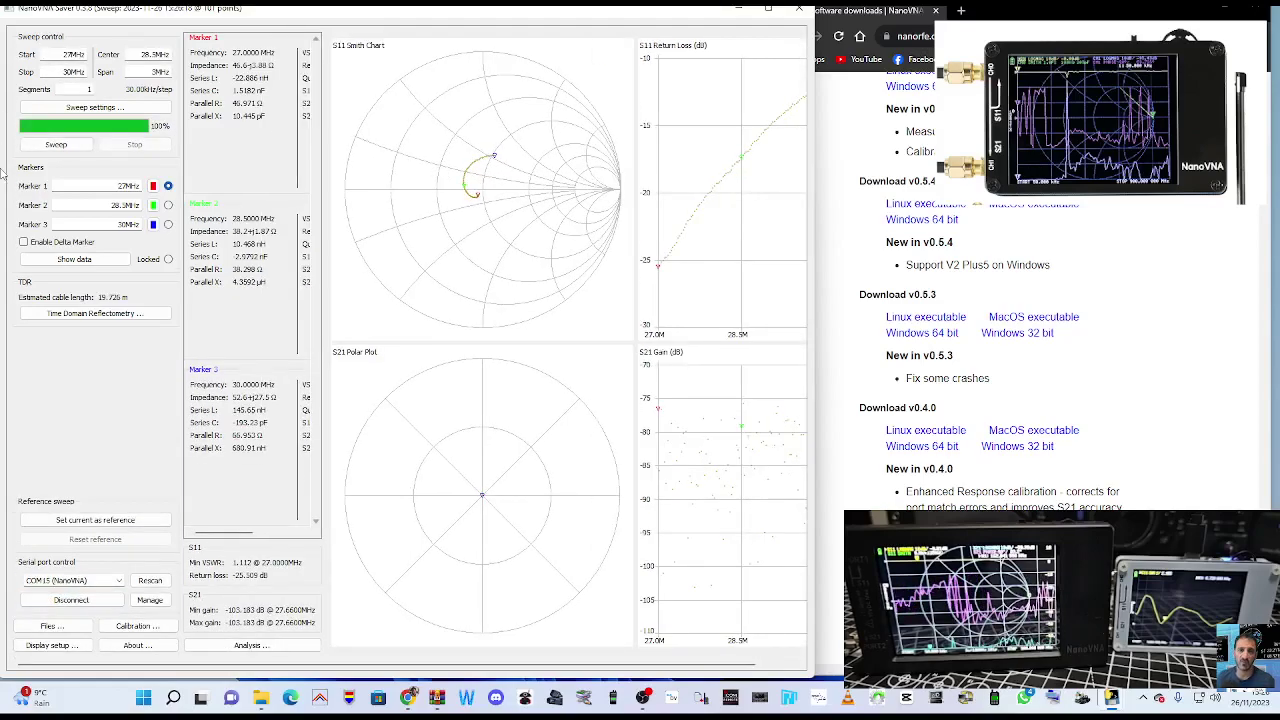
left_click(54, 647)
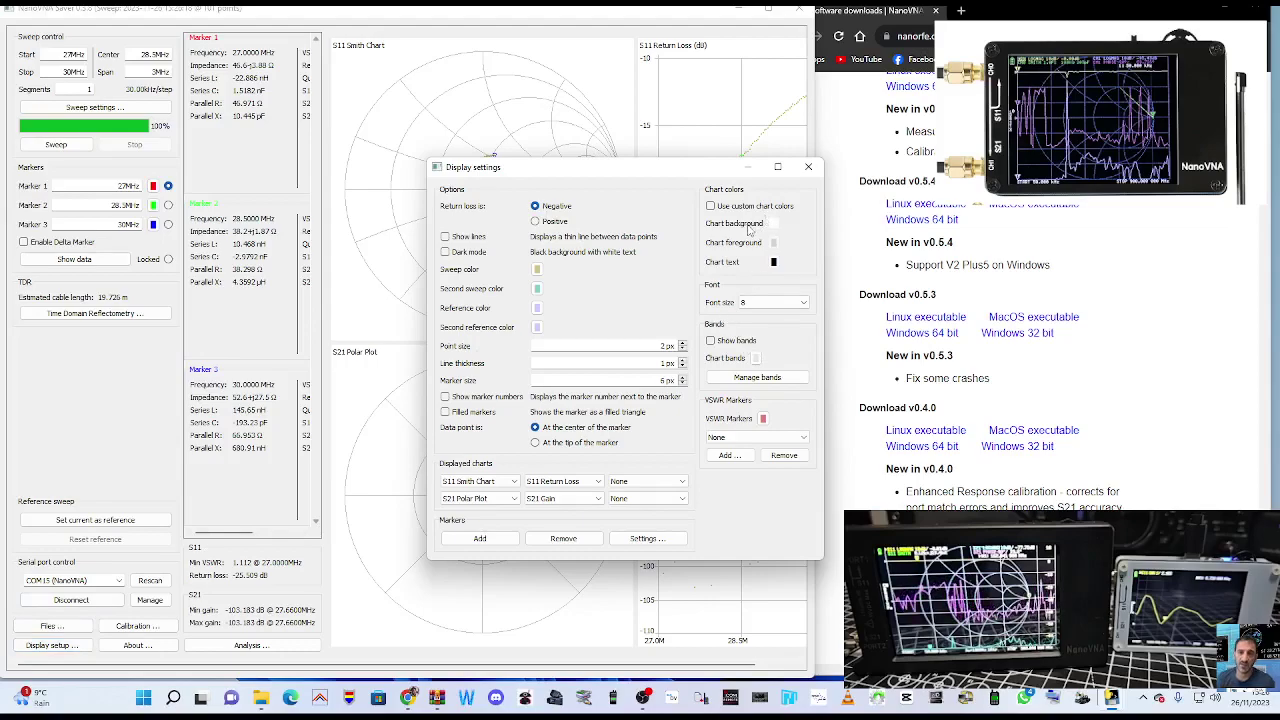
left_click(808, 167)
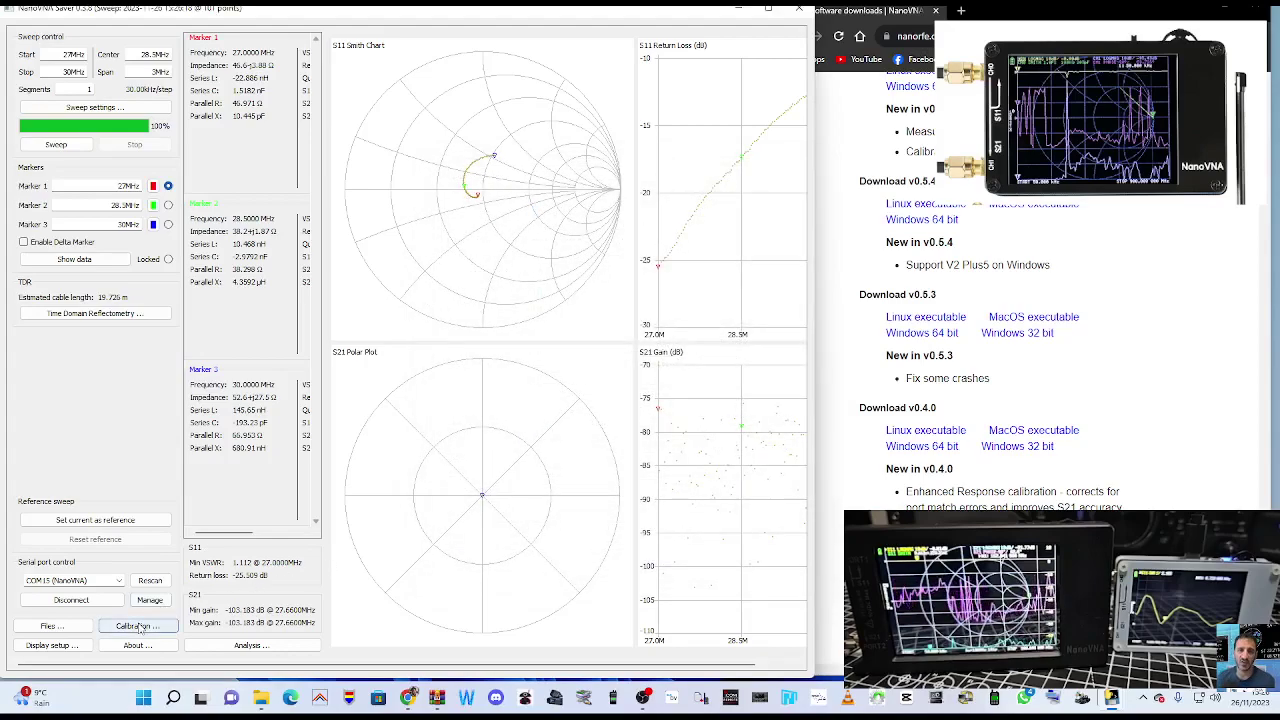
left_click(70, 628)
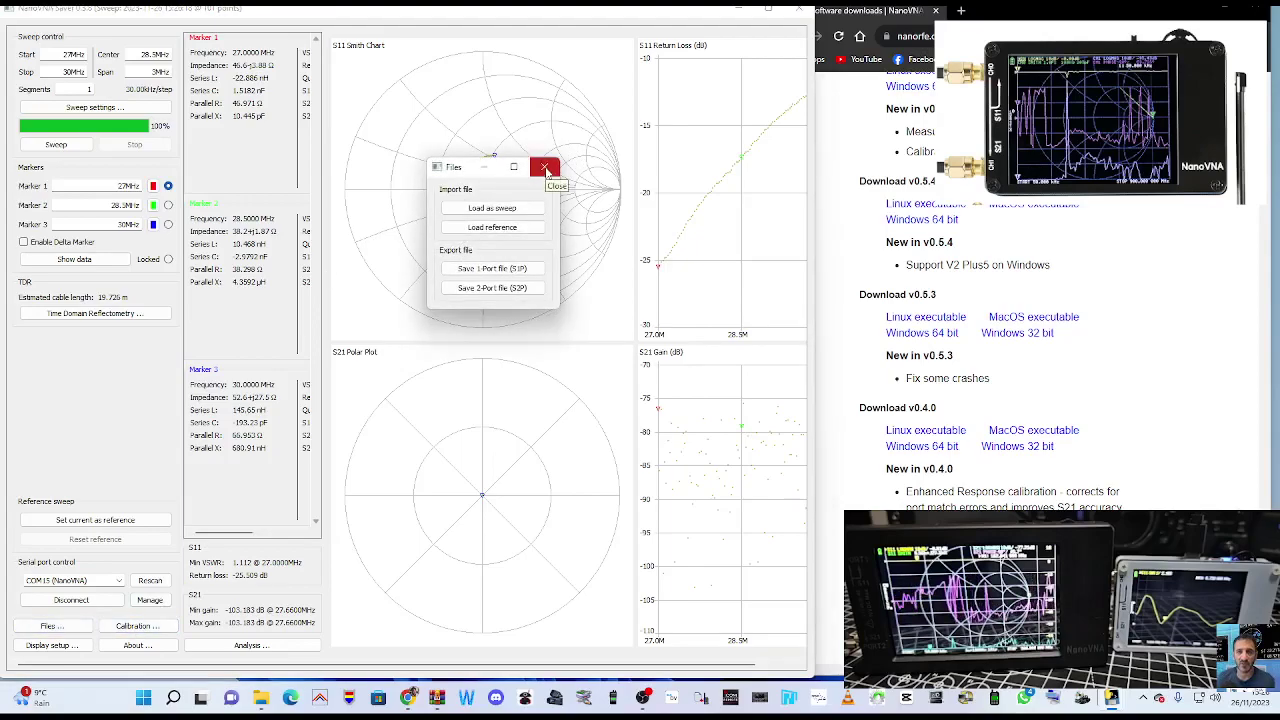
left_click(546, 170)
left_click(132, 627)
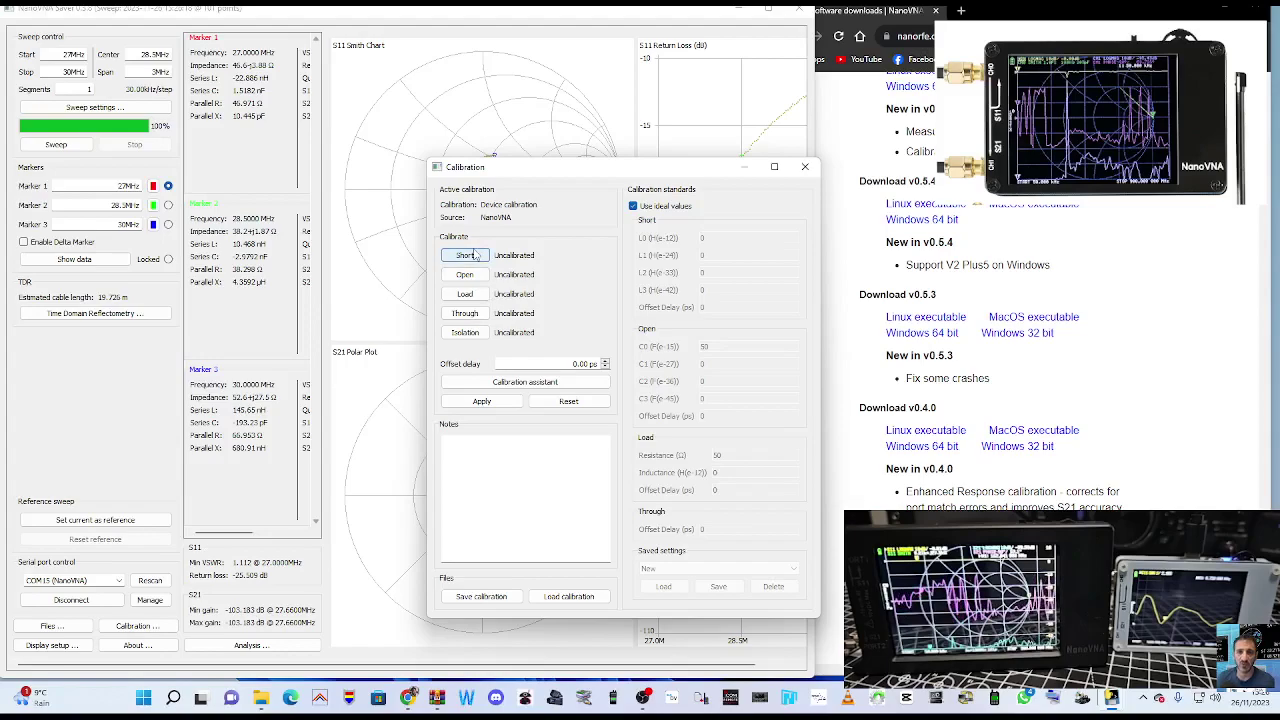
left_click(804, 168)
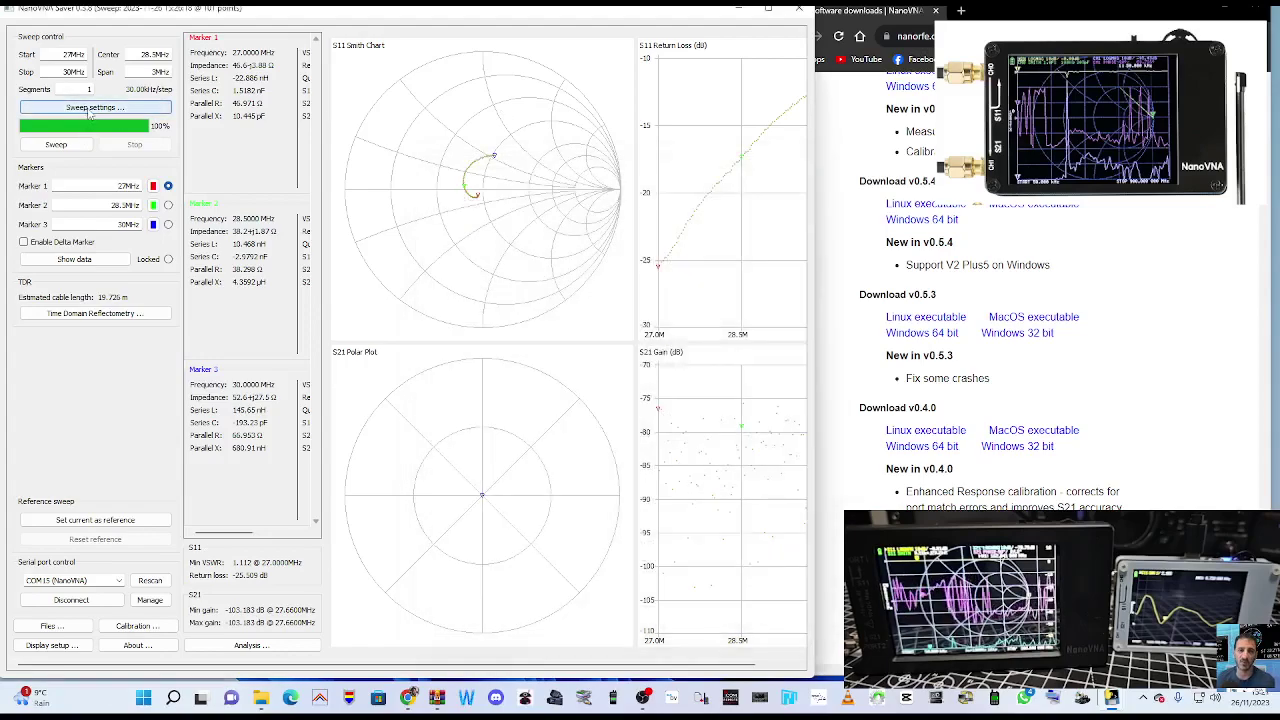
left_click(89, 112)
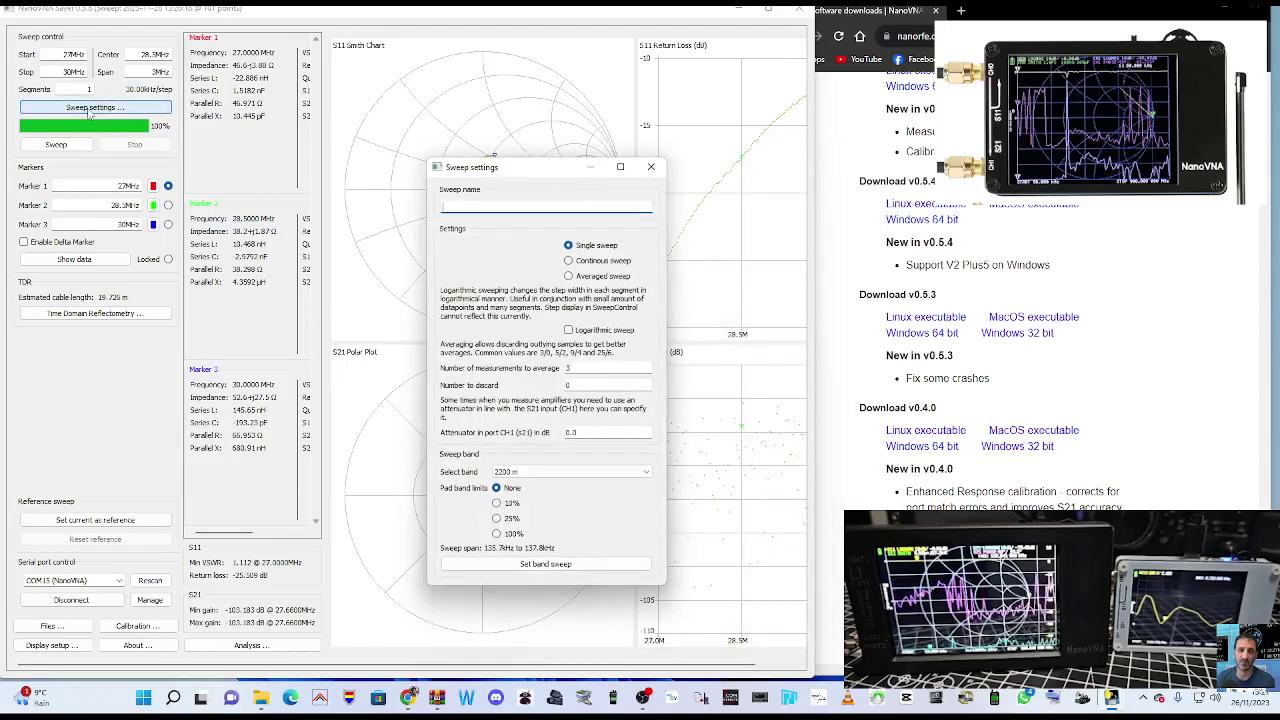
left_click(650, 168)
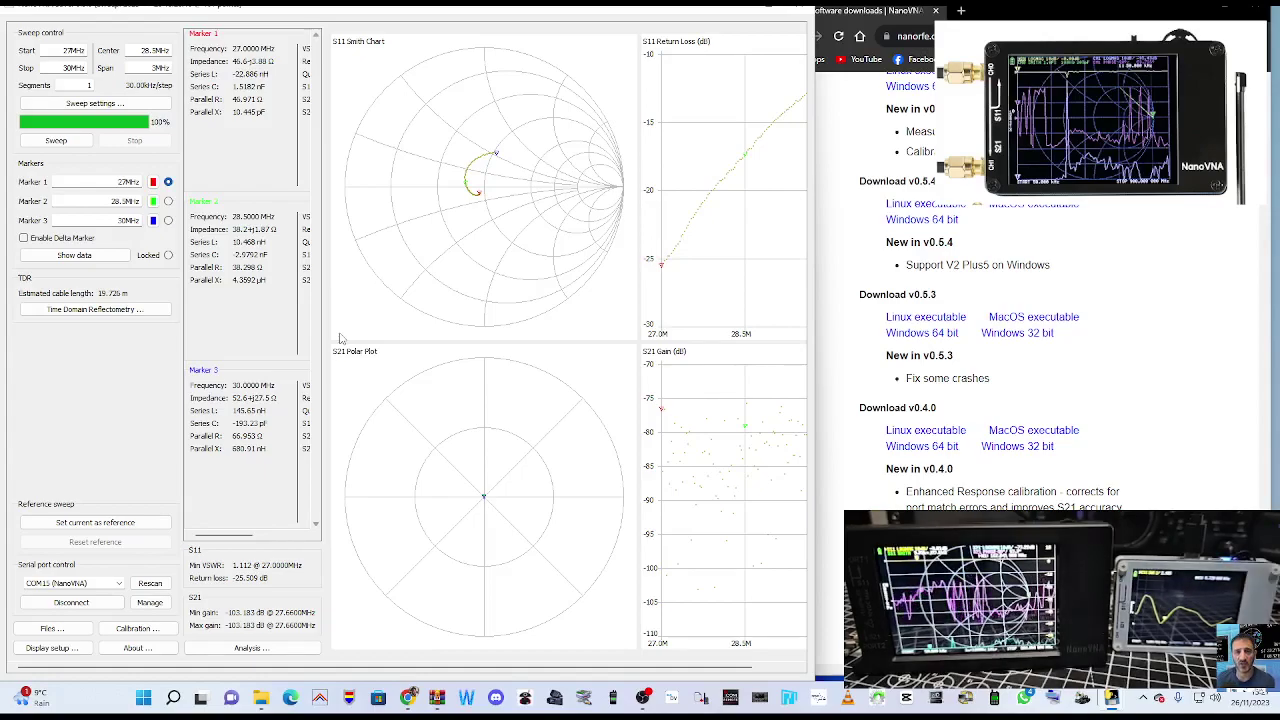
Disconnect and reconnect to the NanoVNA, dismiss the sweep error, then minimise NanoVNA Saver.
left_click(70, 603)
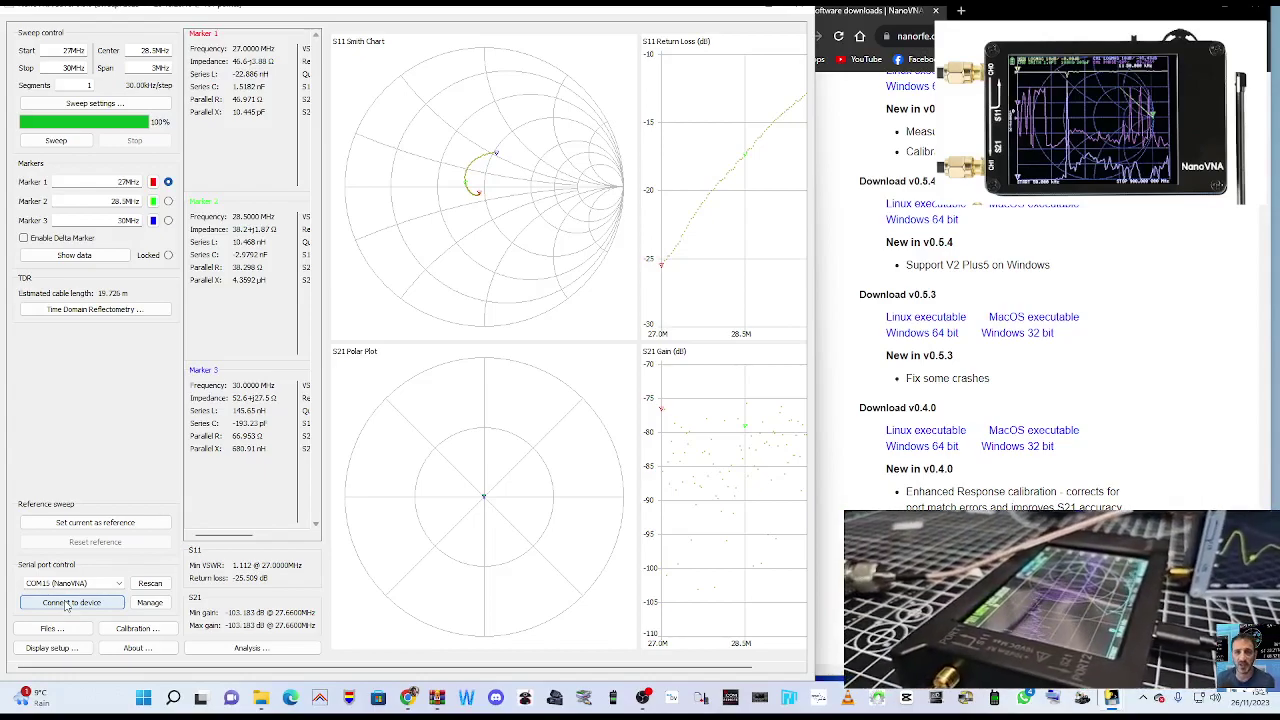
left_click(67, 603)
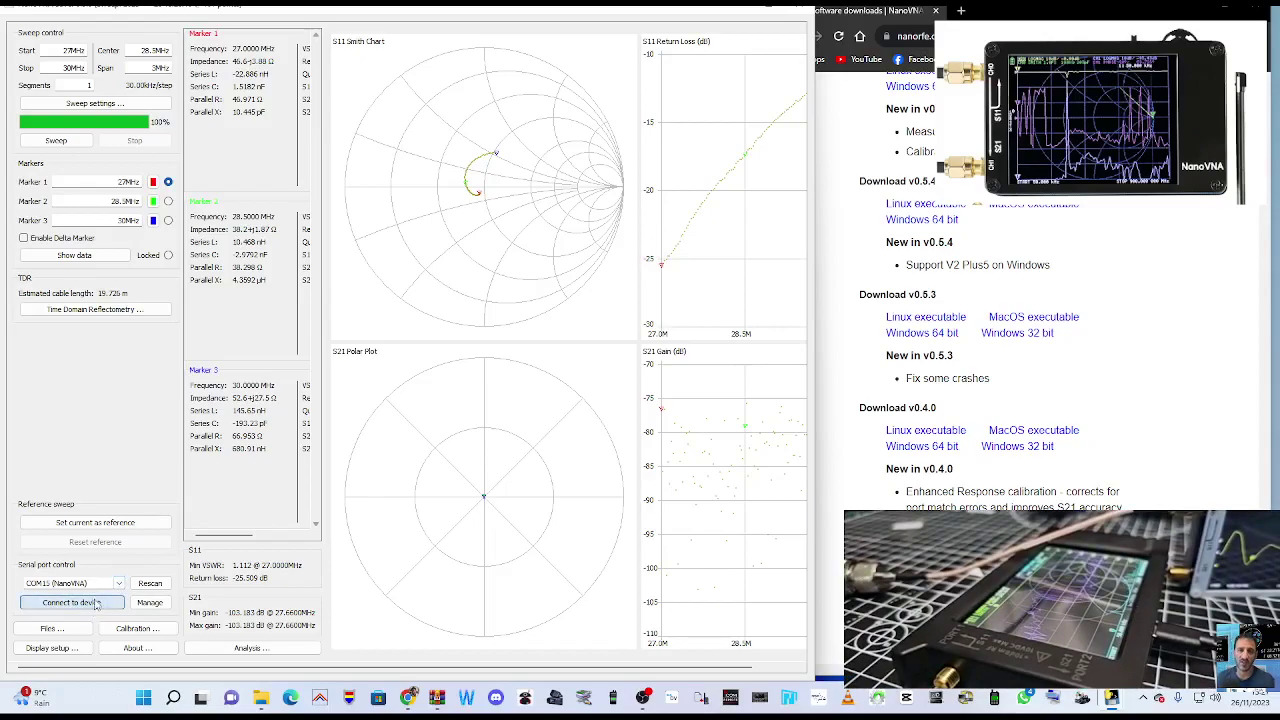
left_click(96, 604)
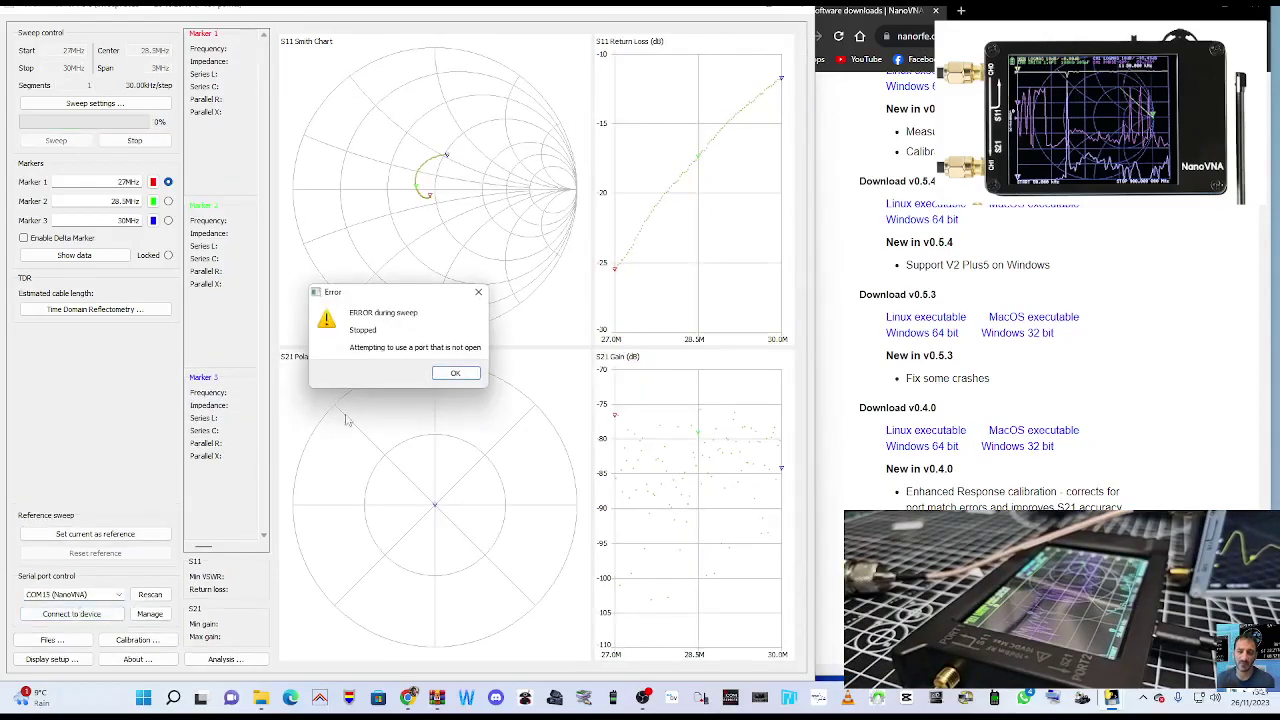
left_click(459, 376)
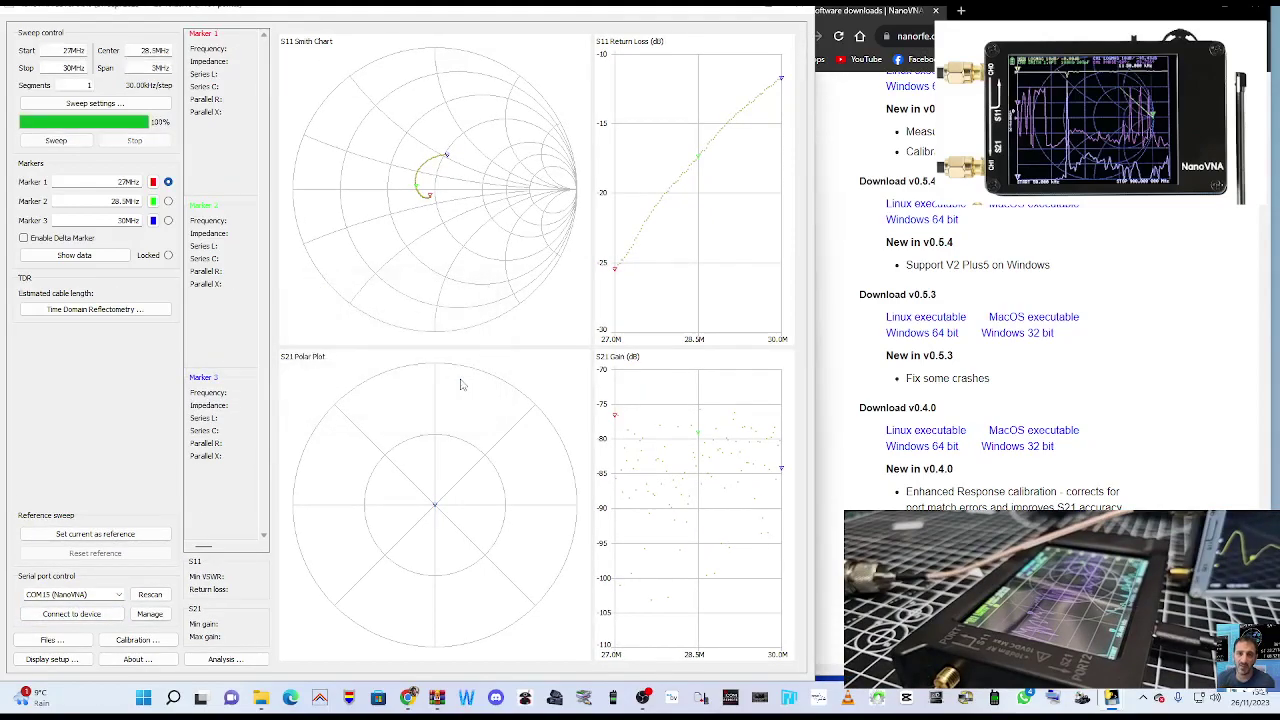
left_click(85, 616)
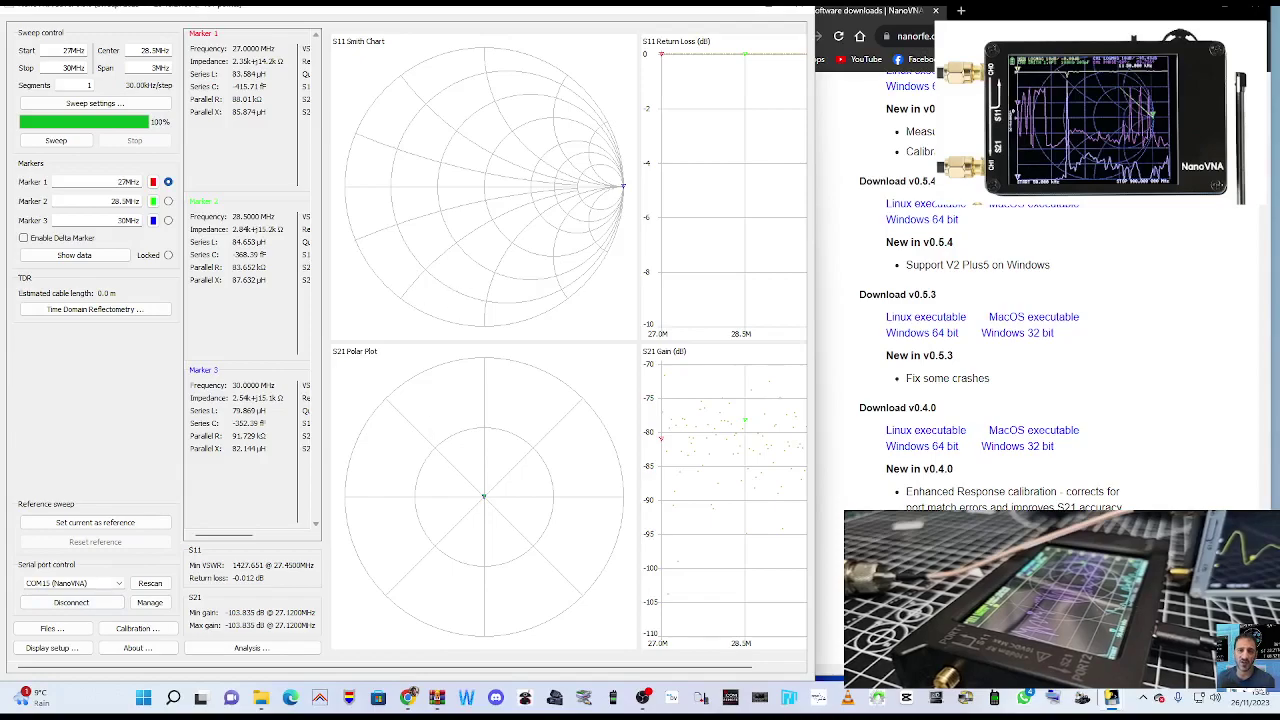
left_click(837, 157)
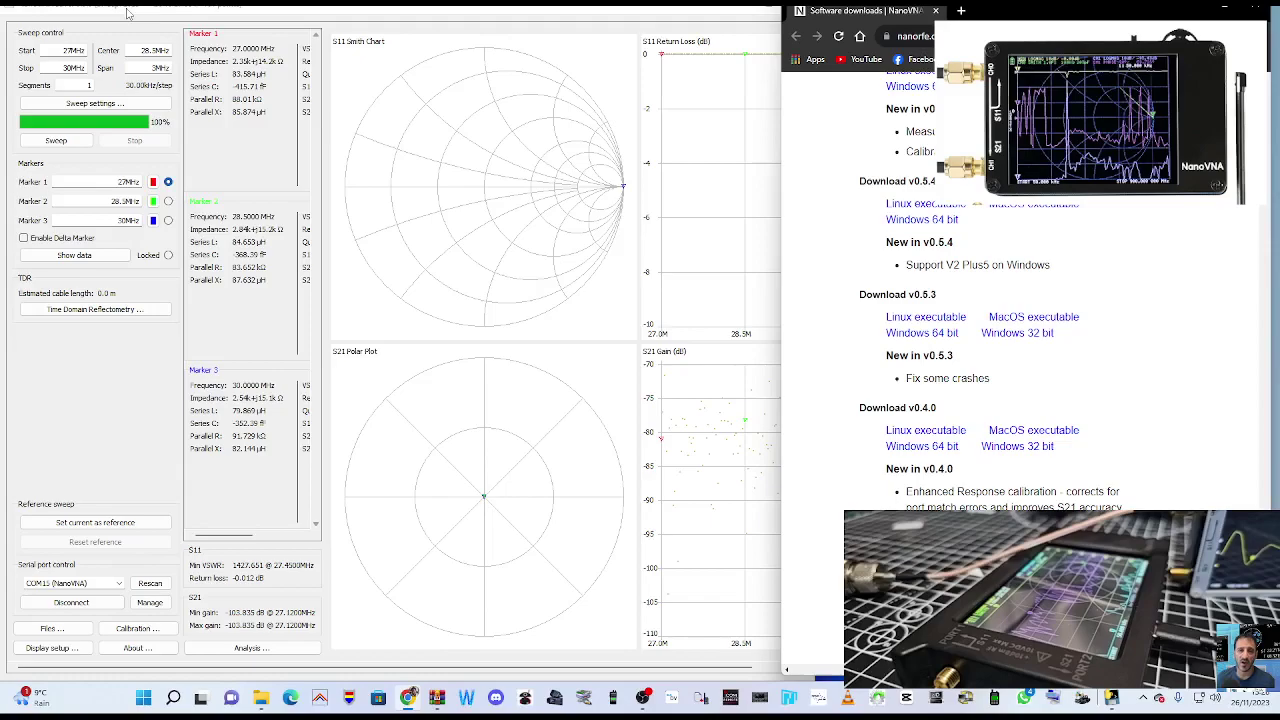
left_click(737, 9)
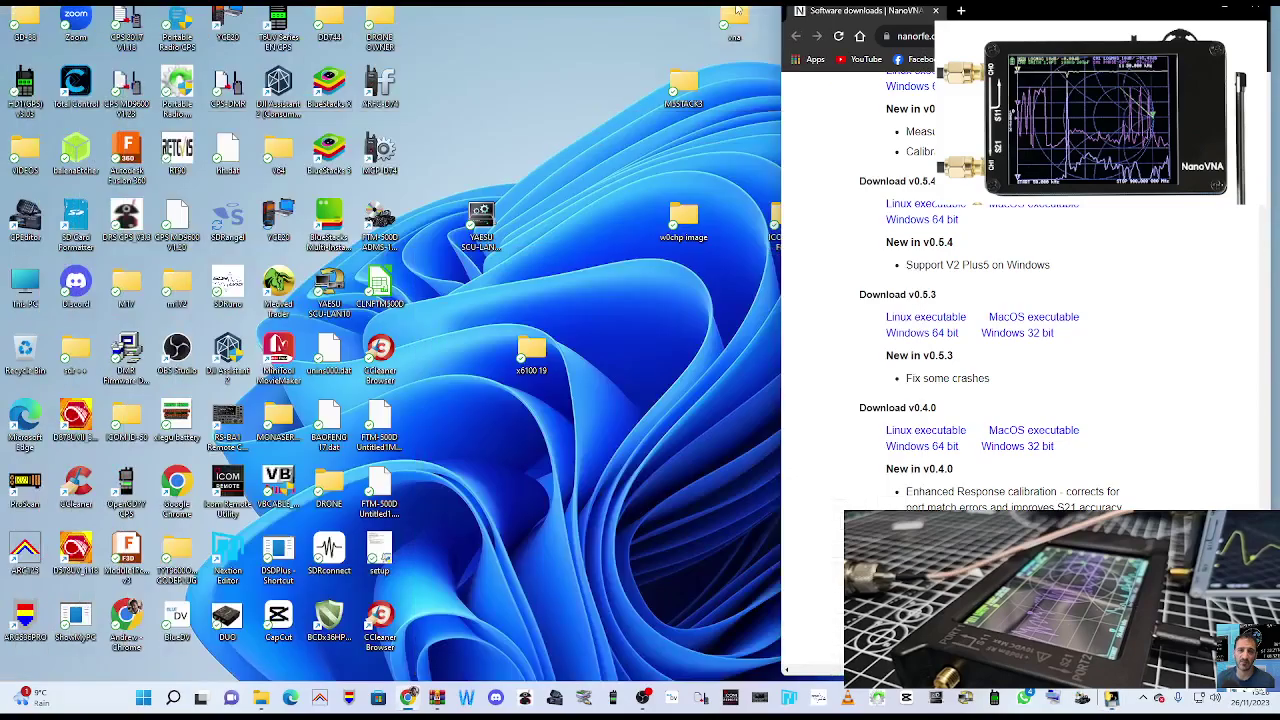